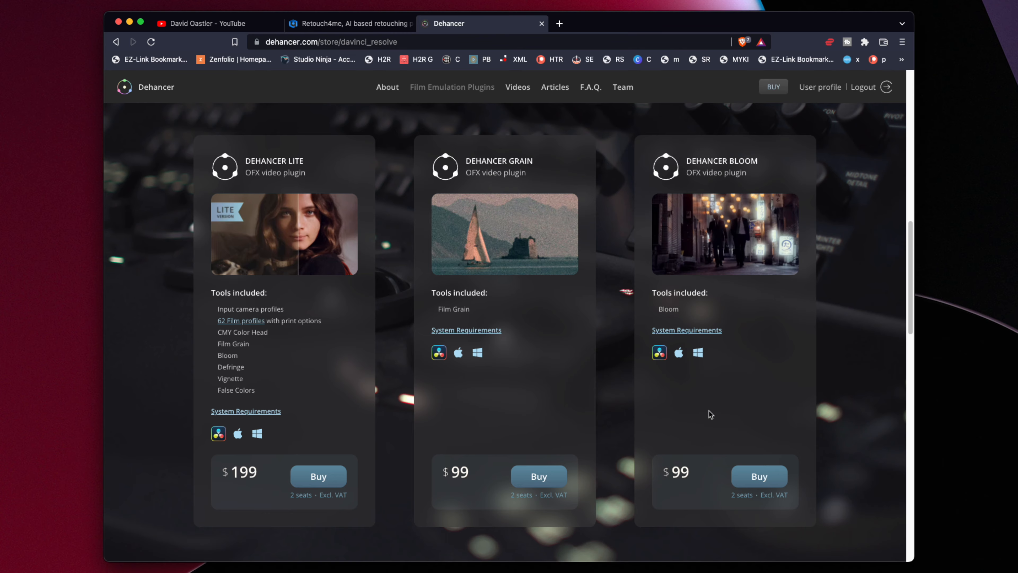
Examine the Dehancer plugin editions for DaVinci Resolve, including the Photo Edition, with their included tools and prices.
scroll(710, 414, down, 3)
scroll(710, 414, down, 10)
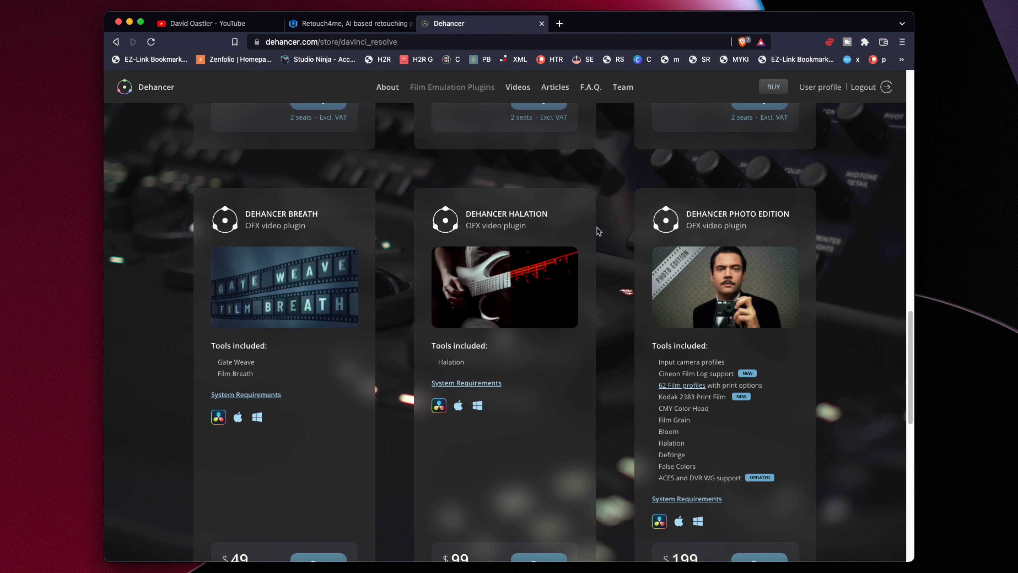
scroll(563, 277, down, 2)
scroll(722, 267, down, 1)
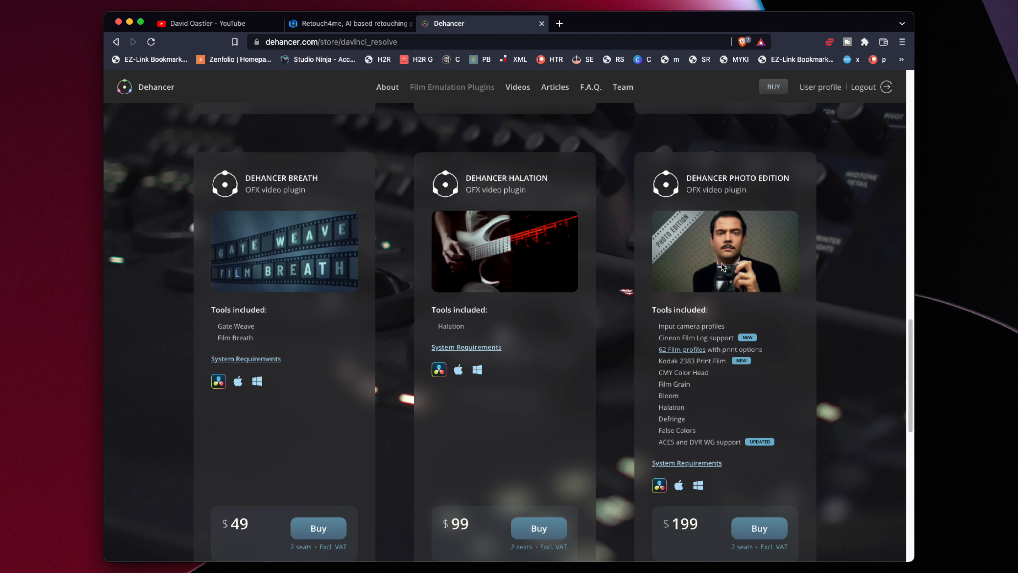
scroll(723, 268, down, 2)
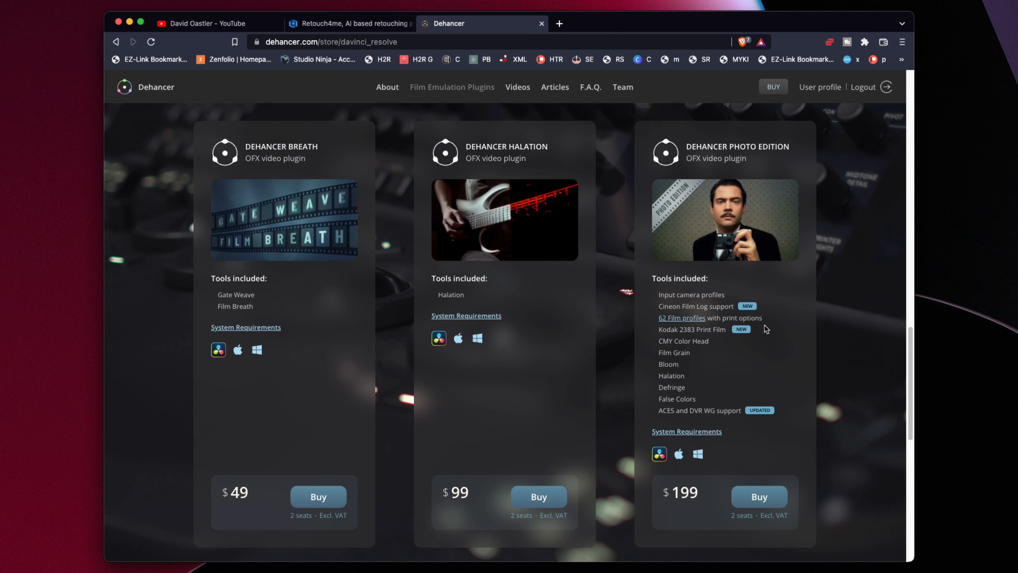
scroll(763, 333, down, 1)
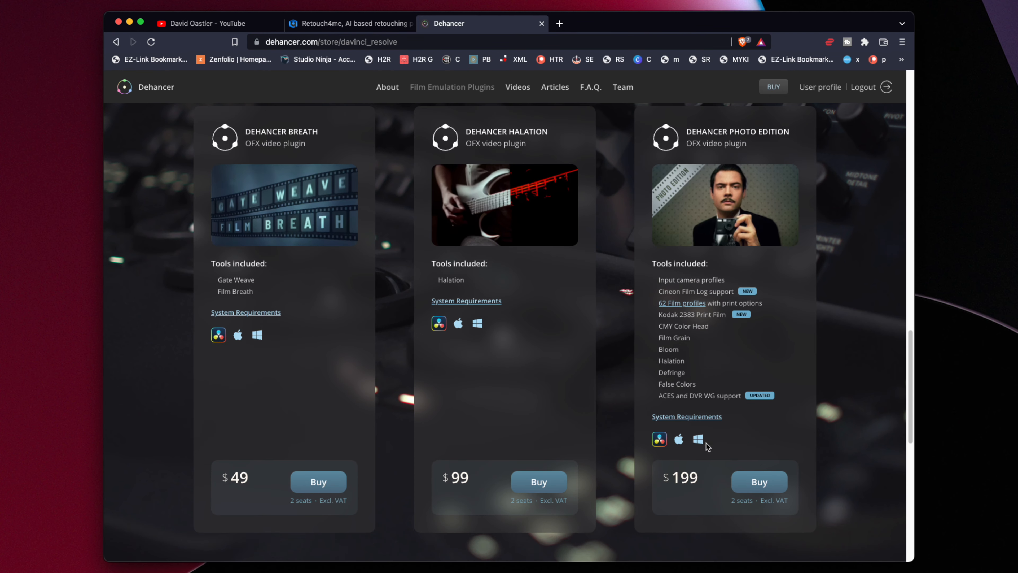
scroll(792, 373, down, 1)
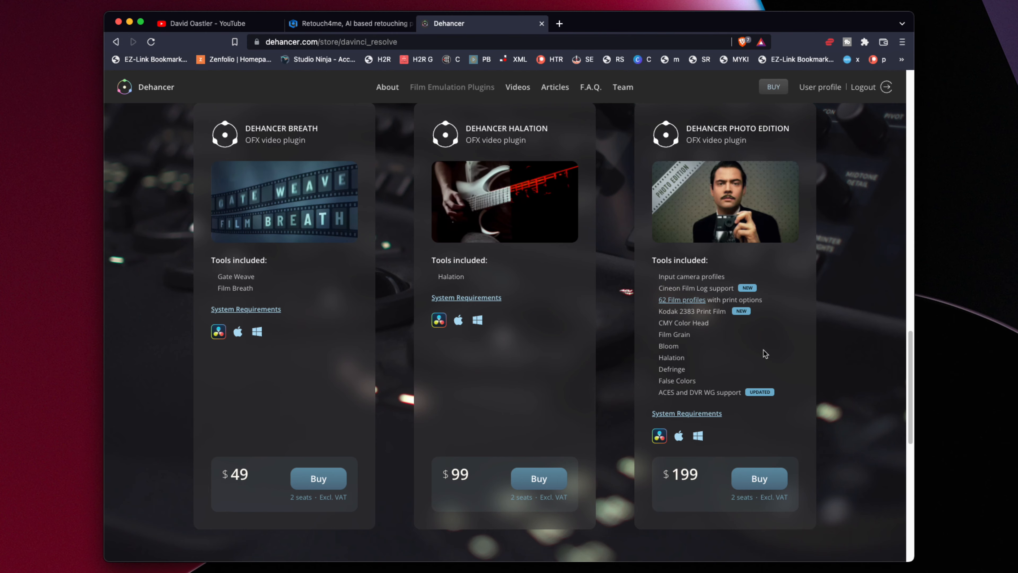
scroll(759, 354, up, 3)
scroll(757, 521, down, 3)
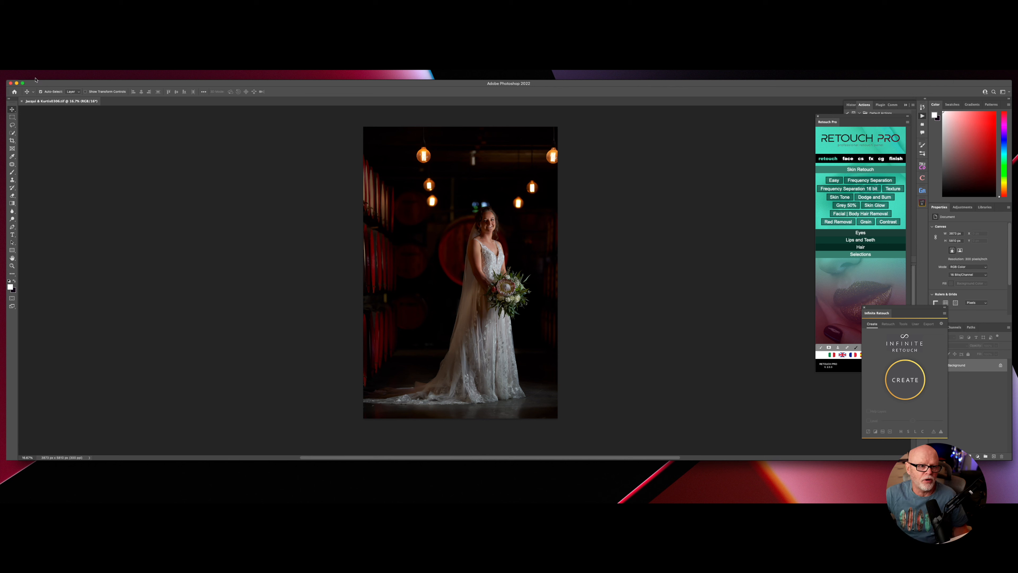
click(25, 75)
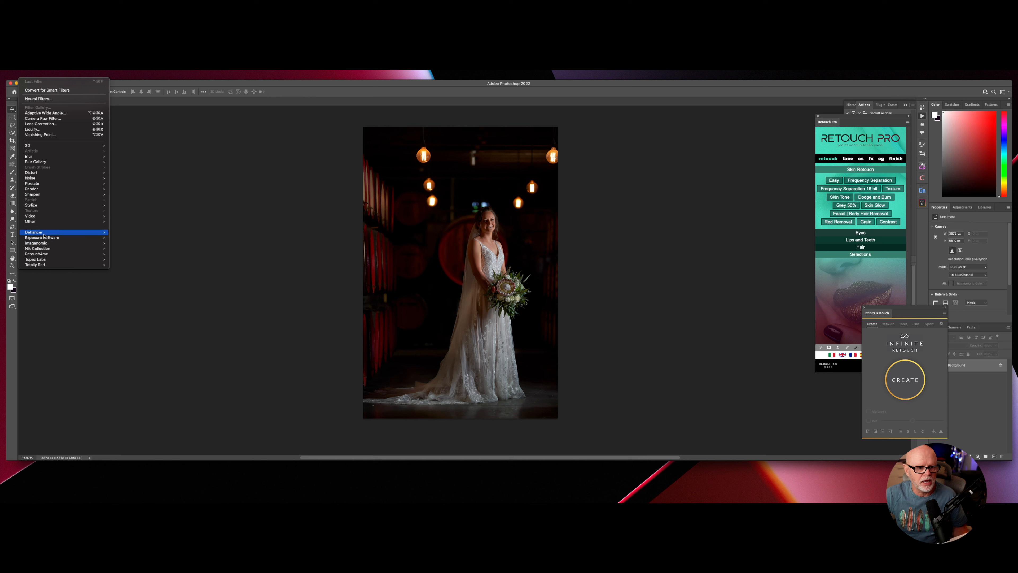
mouse_move(43, 236)
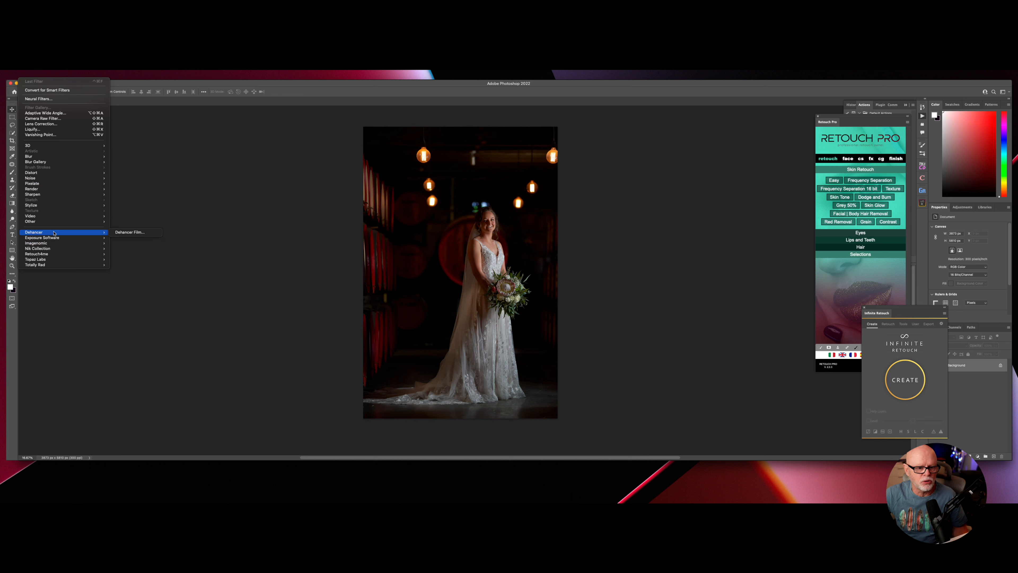
click(132, 233)
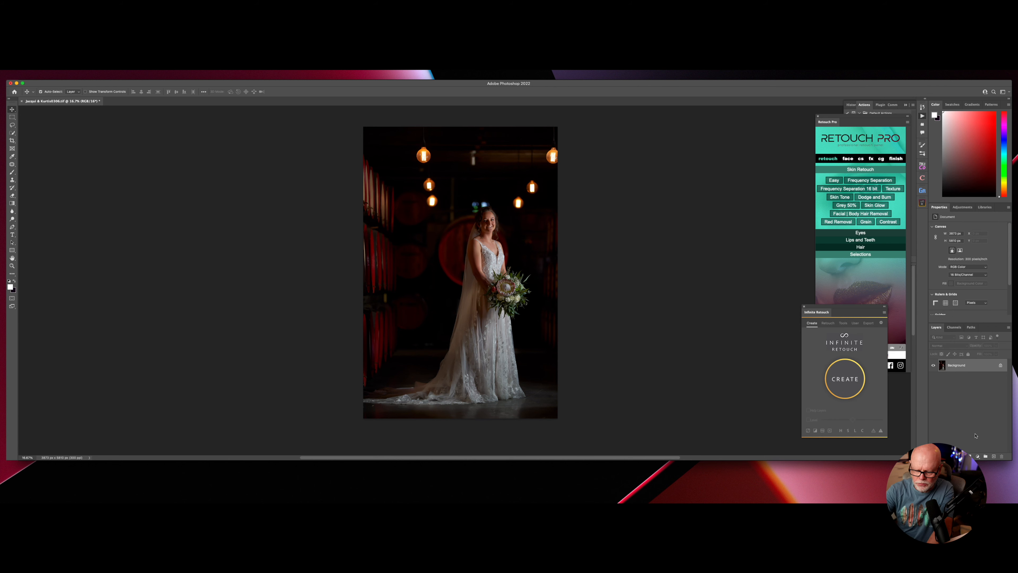
Duplicate the Background layer of the bride photo in Photoshop and open the Dehancer Film filter on the copy.
key(super+j)
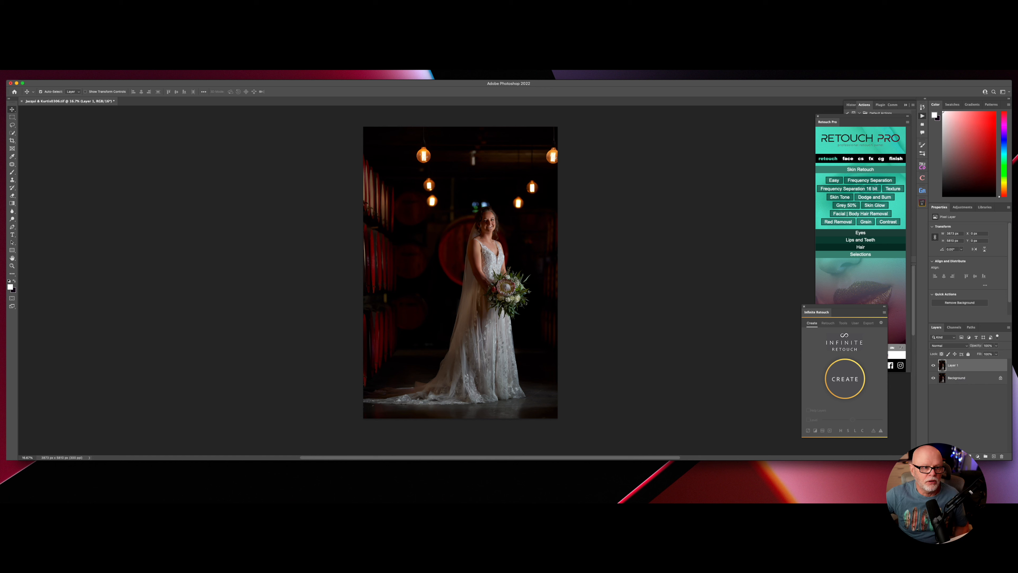
click(26, 75)
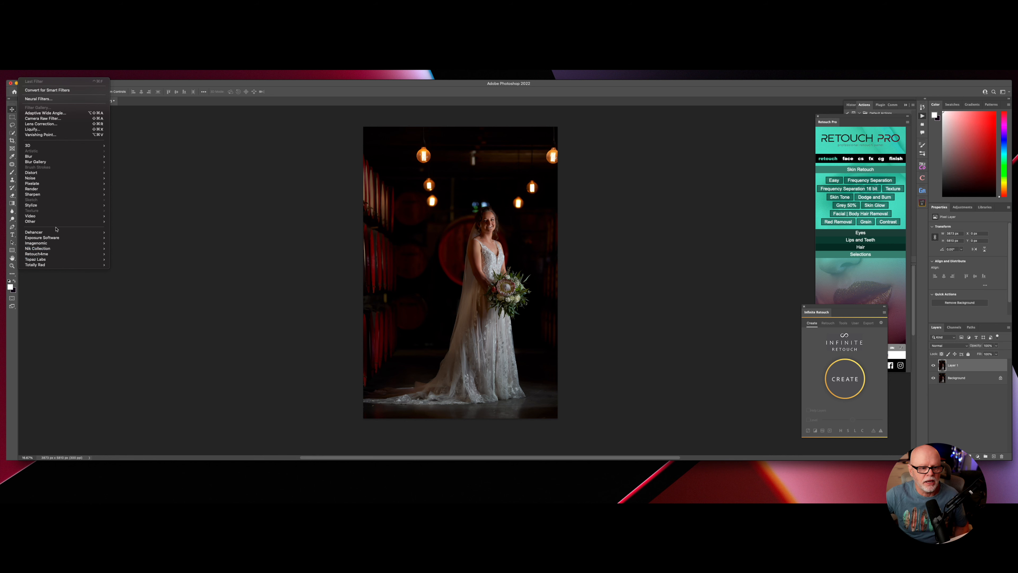
mouse_move(87, 234)
click(127, 233)
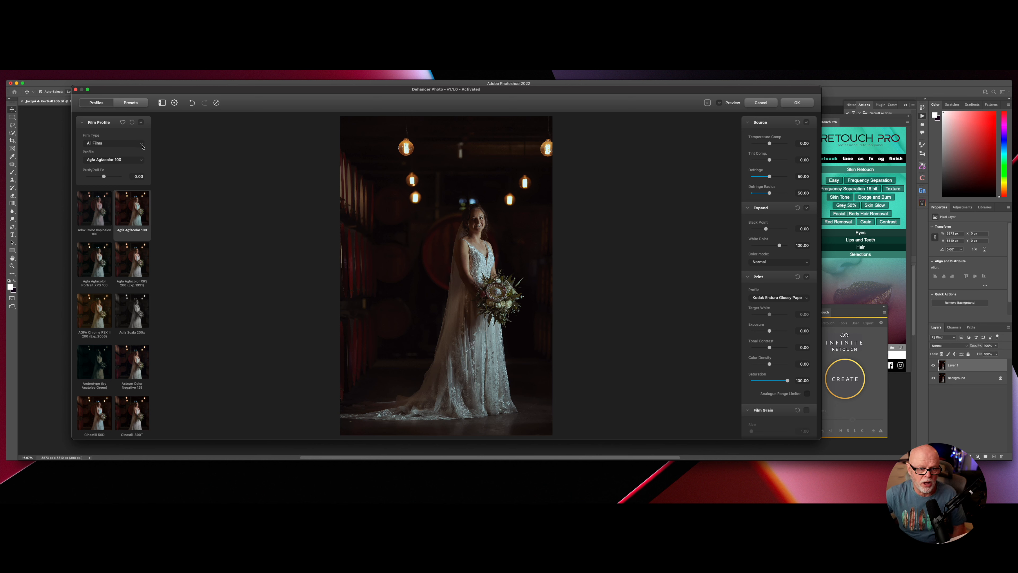
Try the Fujichrome Velvia 100 film profile on the photo, and switch to Fujichrome Velvia 50.
click(137, 163)
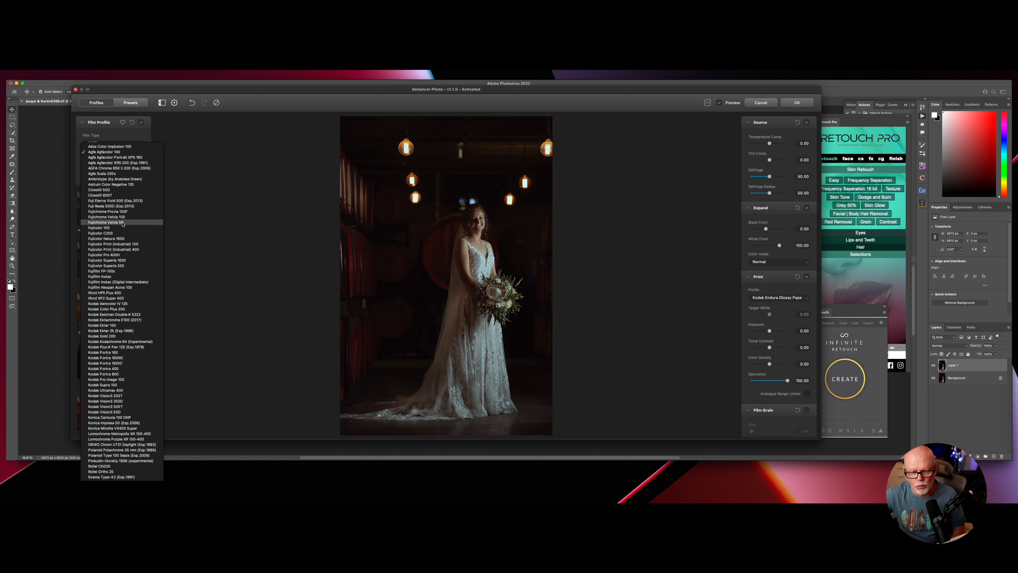
click(123, 219)
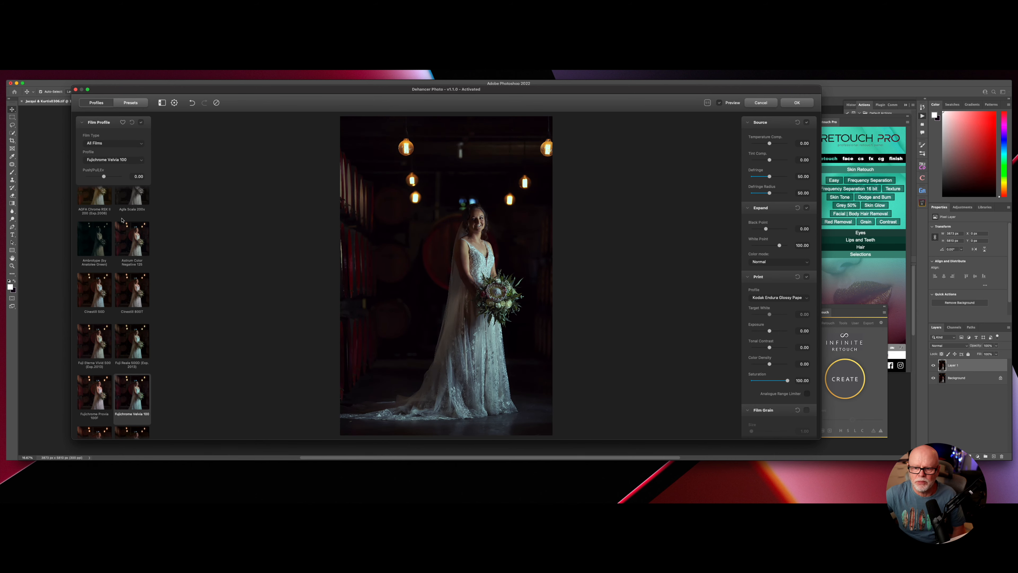
click(129, 160)
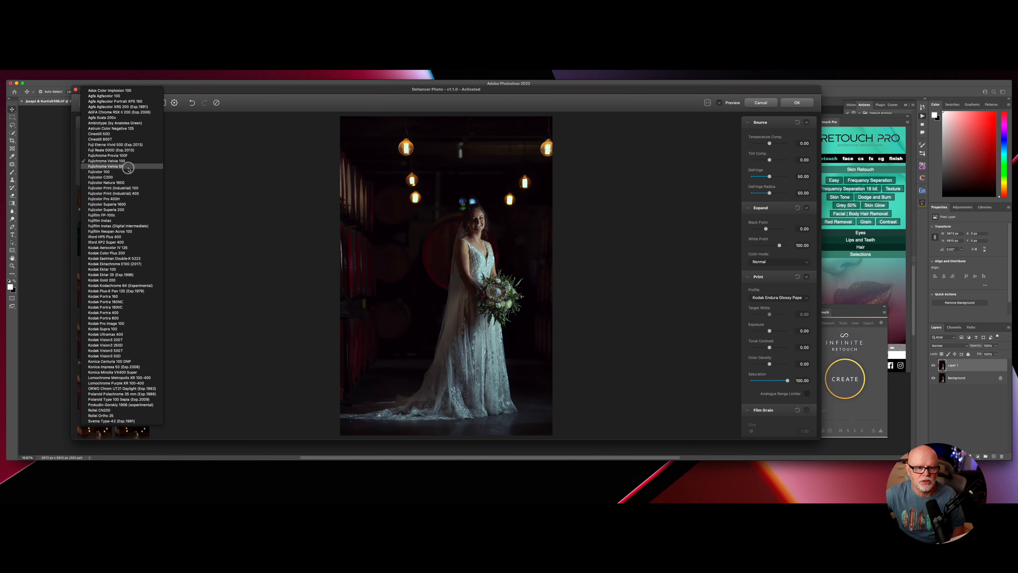
click(128, 169)
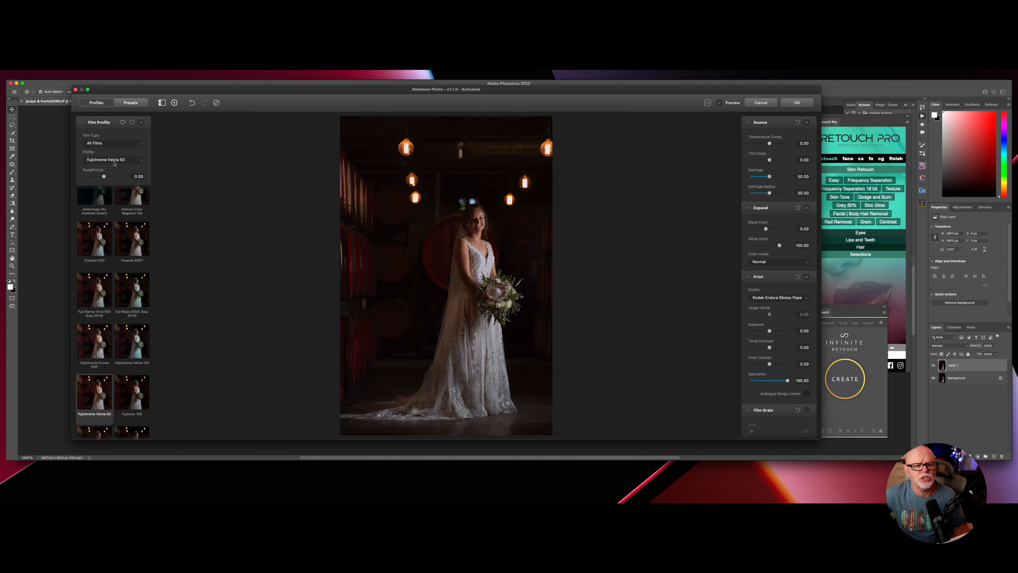
click(116, 161)
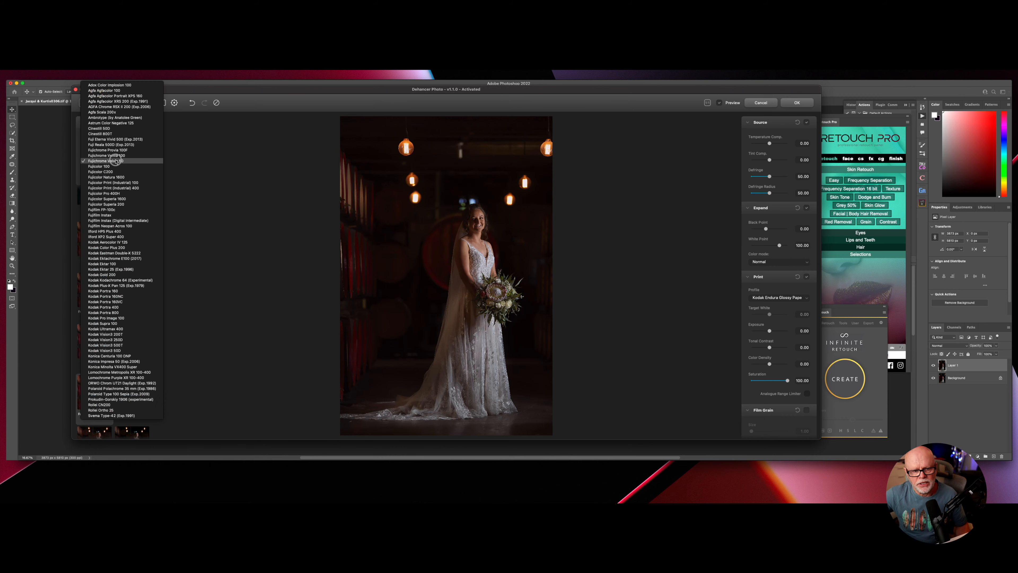
click(116, 161)
Check the Favorites film type for saved profiles, and return the film type to All Films.
click(101, 144)
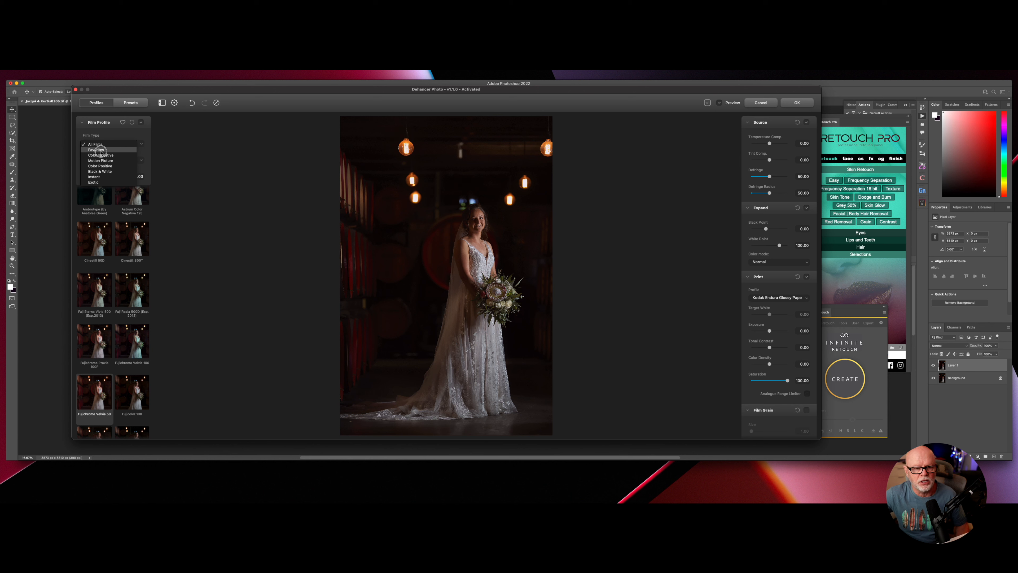
click(96, 149)
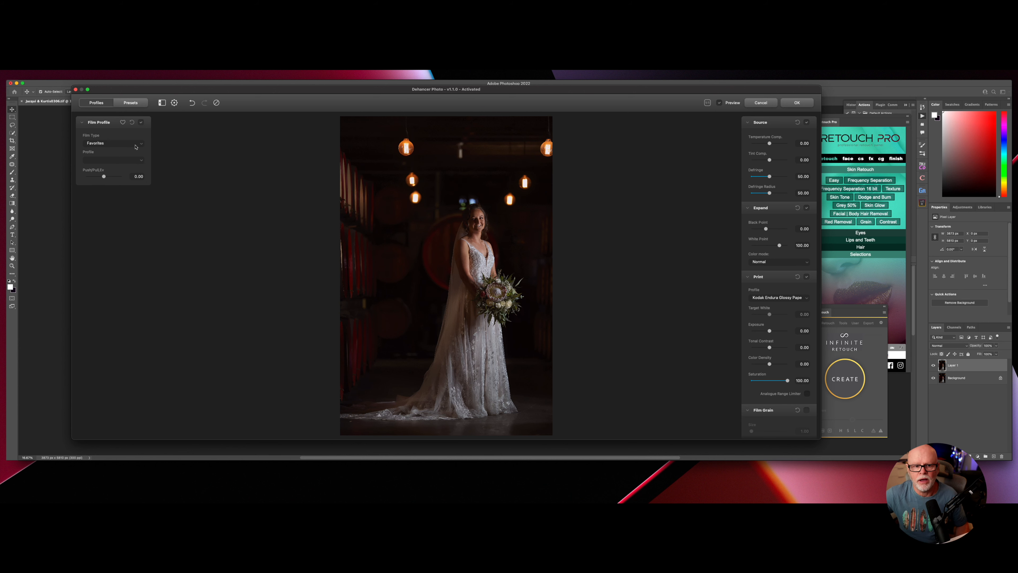
click(139, 145)
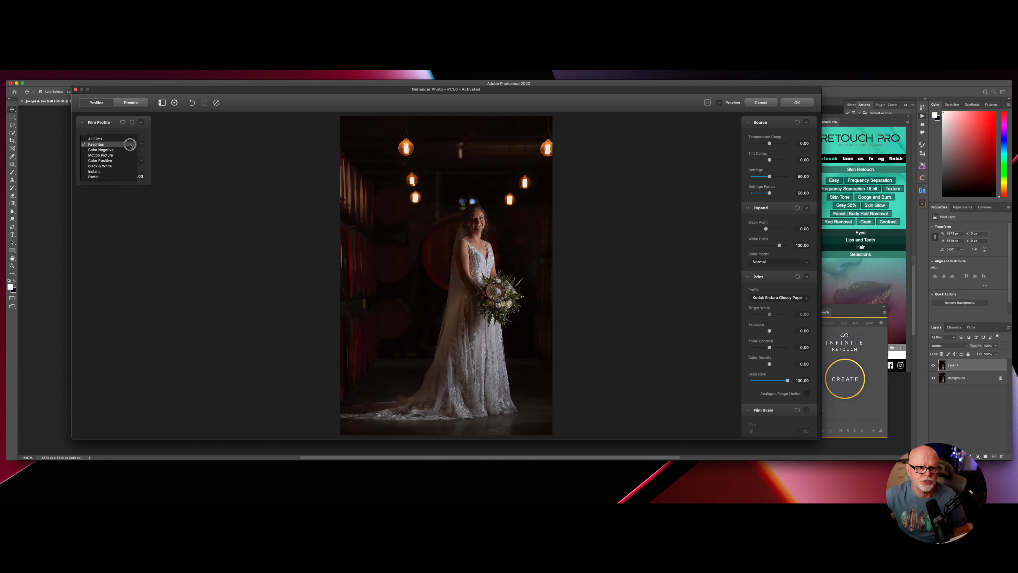
click(128, 138)
Mark the Fujichrome Velvia 50 film profile as a favourite and filter the profiles by the Favorites film type.
click(134, 160)
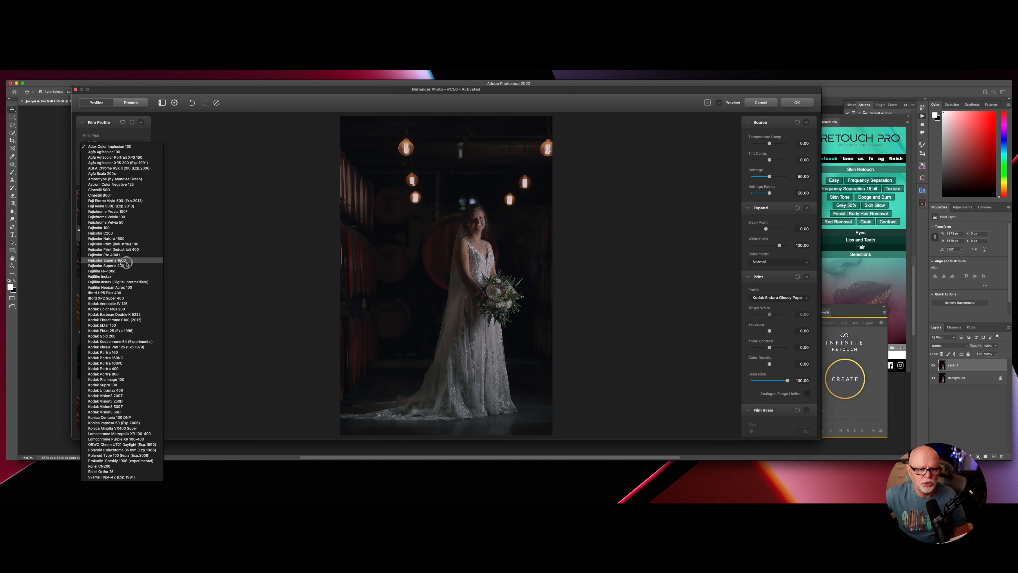
click(121, 223)
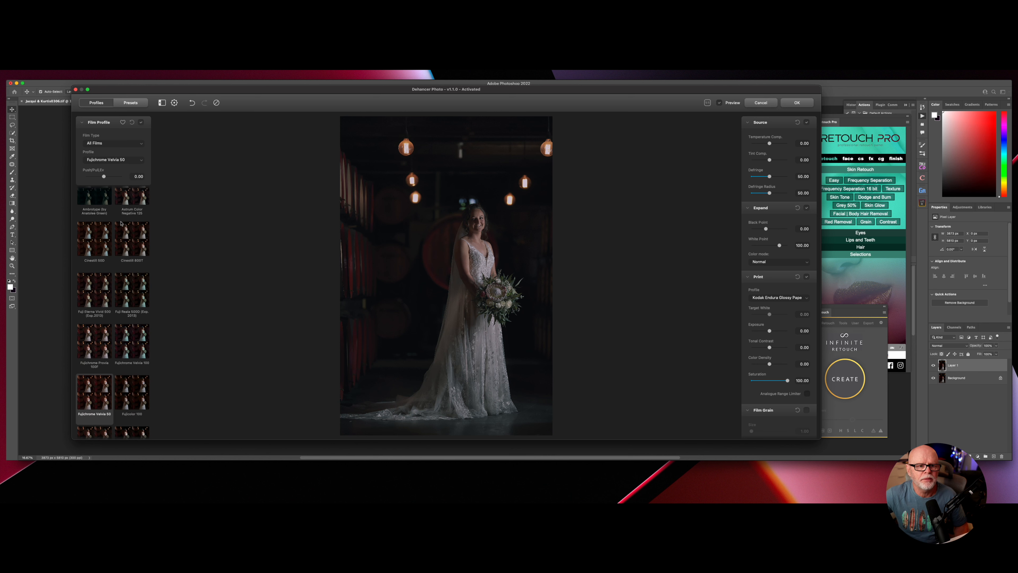
click(122, 123)
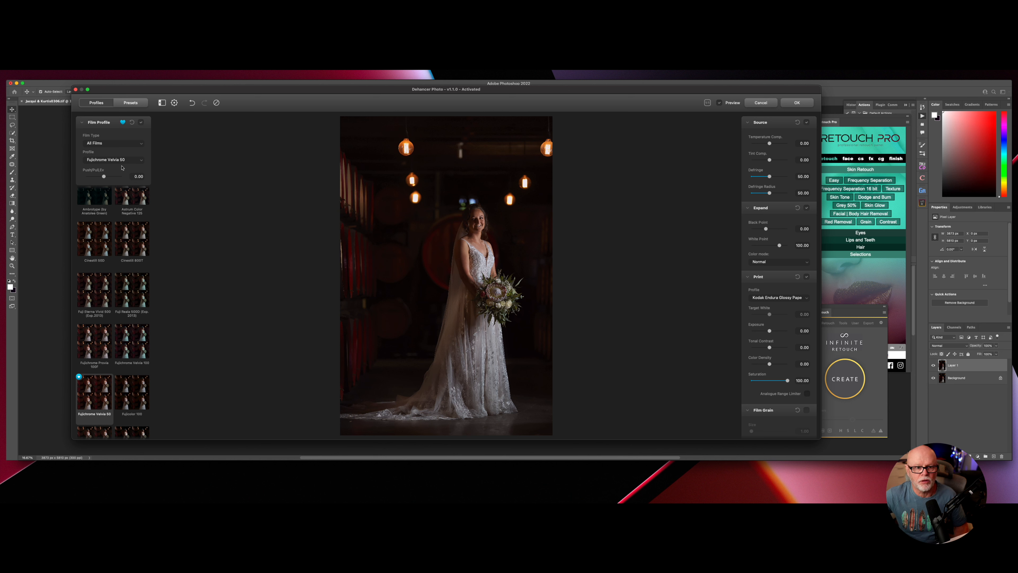
click(135, 144)
click(124, 151)
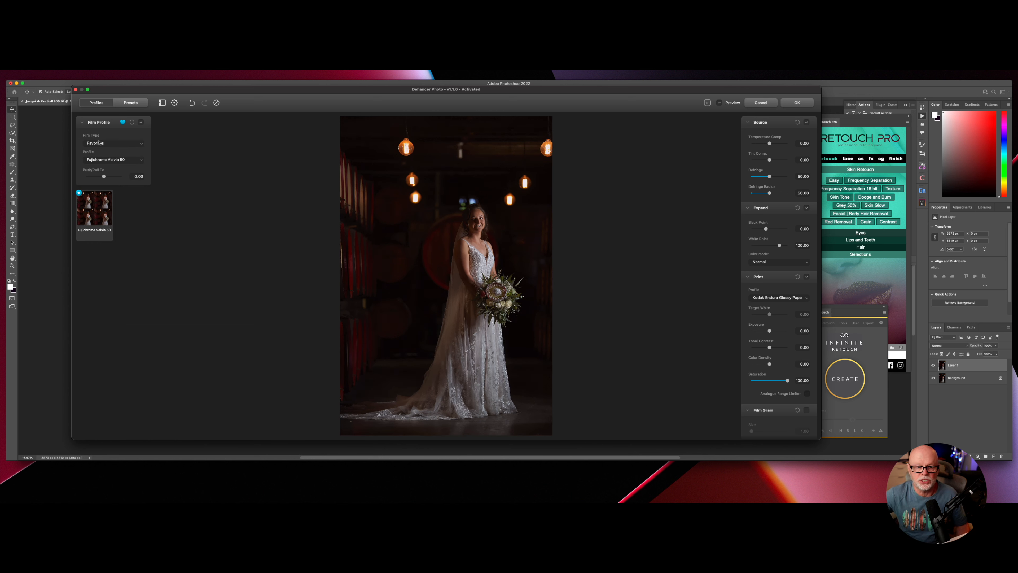
Switch the film type to Color Negative and browse through its profile thumbnails.
click(110, 143)
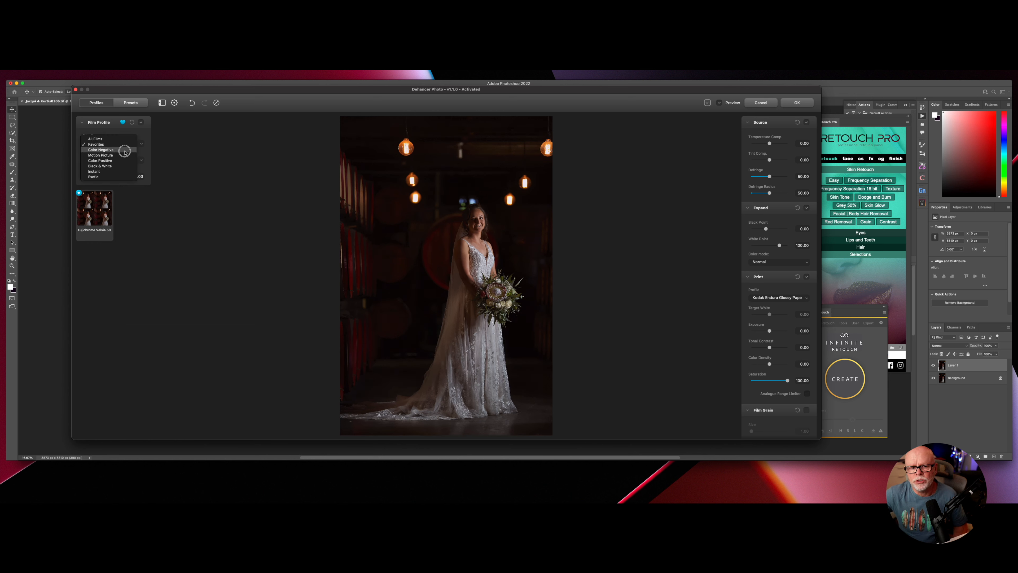
click(124, 150)
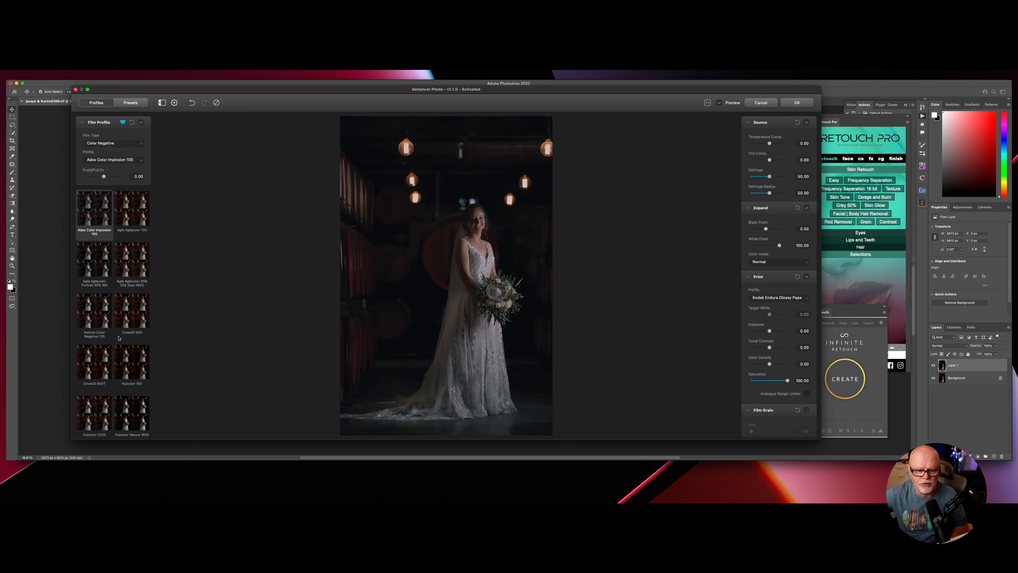
scroll(119, 338, down, 15)
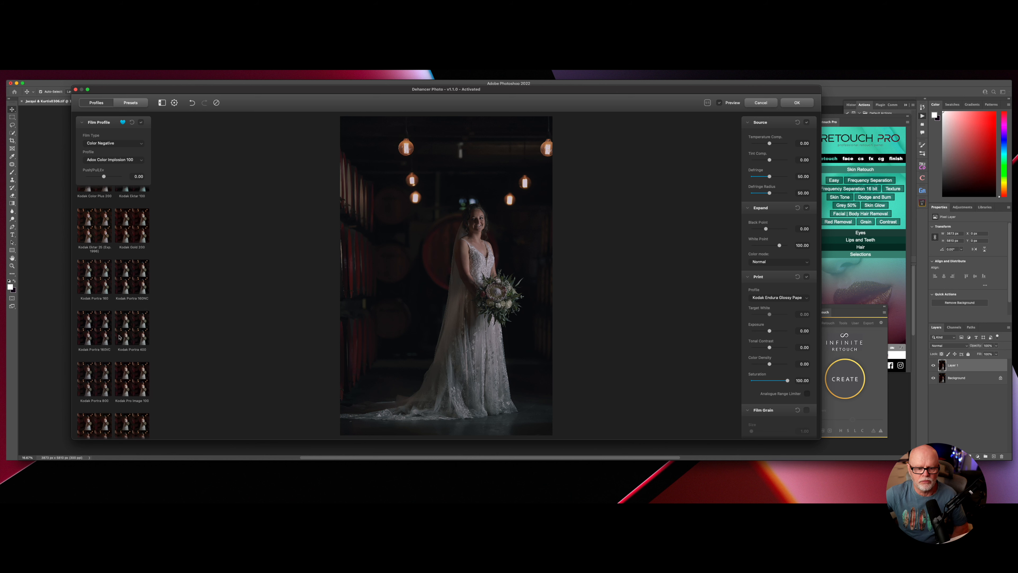
scroll(118, 337, down, 5)
scroll(119, 336, up, 20)
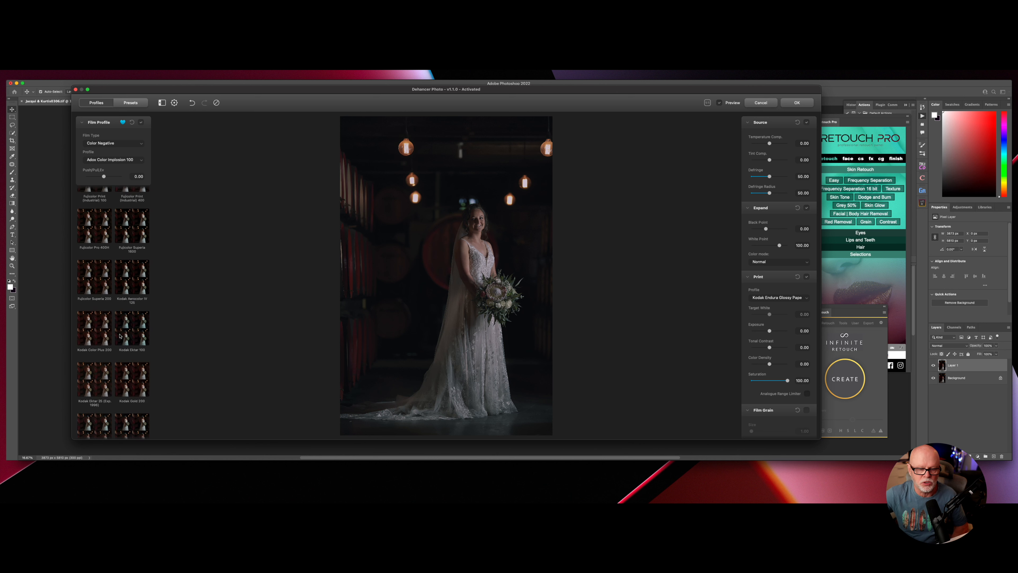
Preview the Motion Picture film type with the Kodak Vision3 200T profile, and switch the film type to Color Positive.
click(138, 143)
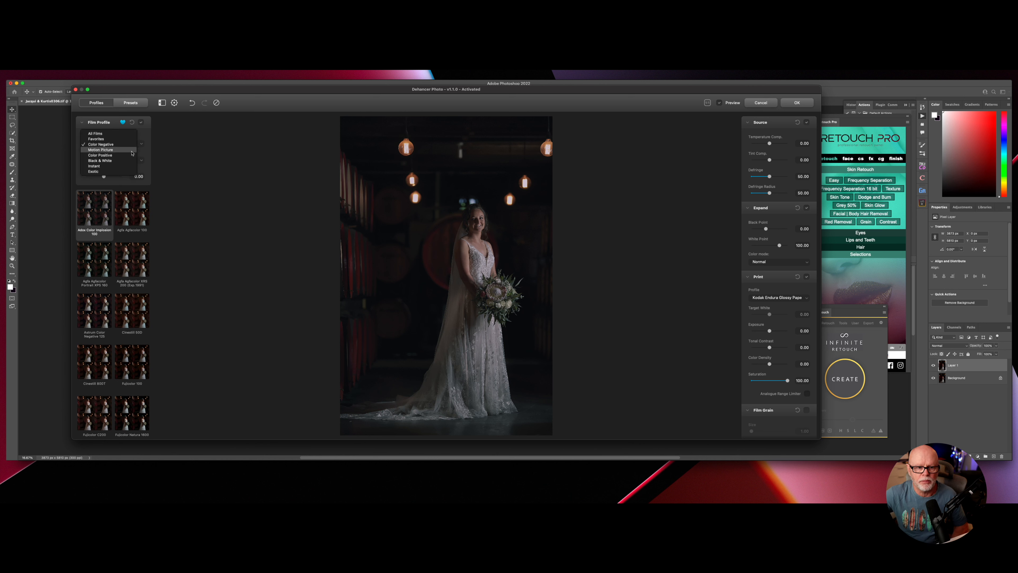
click(131, 151)
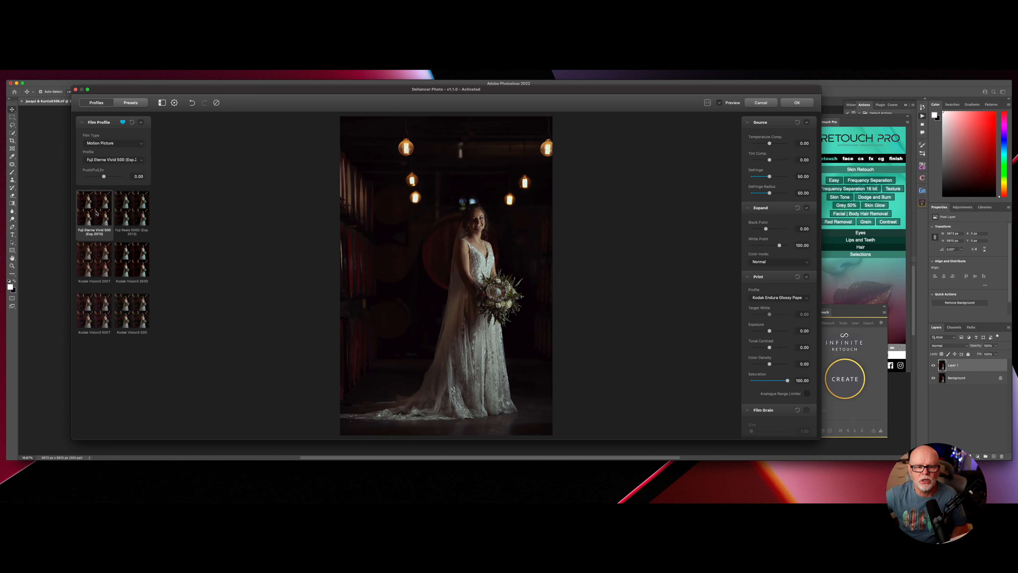
click(94, 259)
click(112, 143)
click(111, 150)
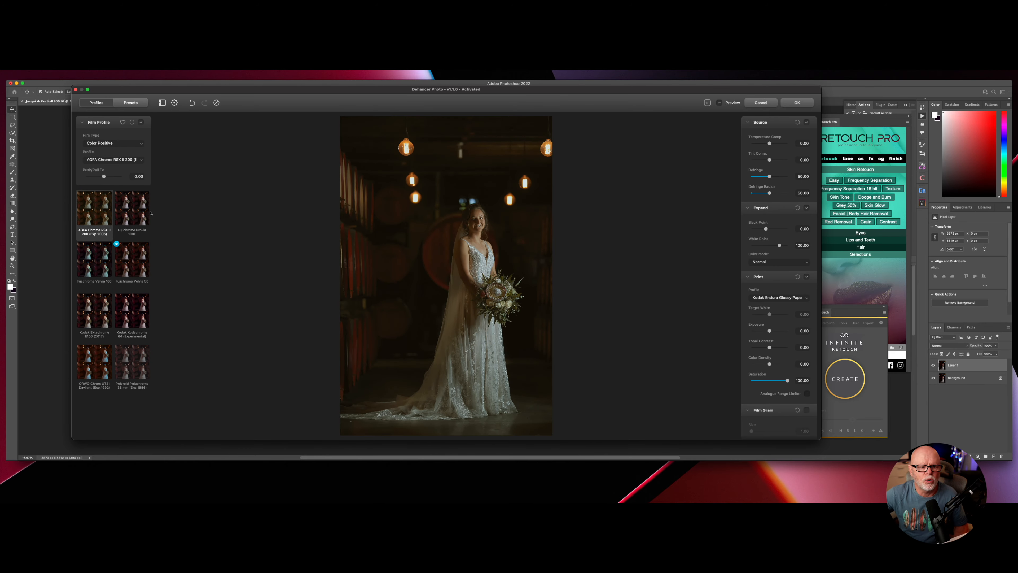
Set the film type to Black & White and try several profiles, including Kodak Plus-X Pan 125 and Rollei Ortho 25, ending on Svema Type-42.
click(106, 145)
click(106, 152)
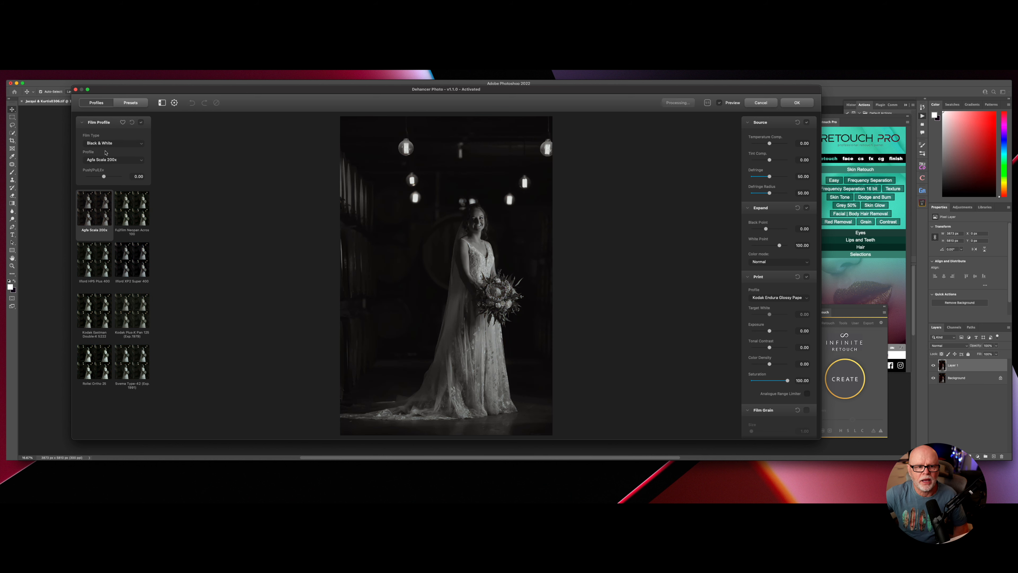
click(99, 263)
click(94, 310)
click(132, 310)
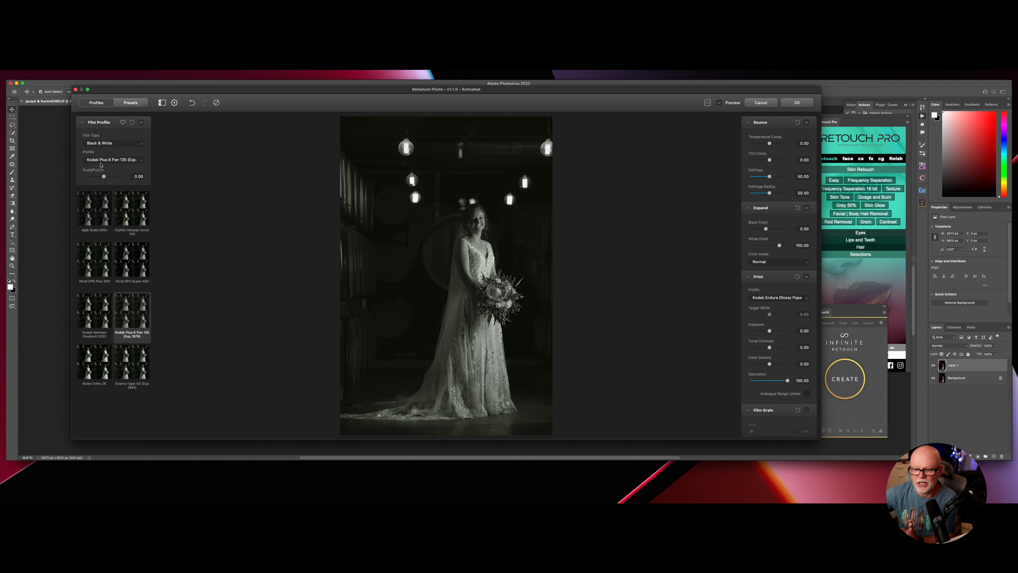
click(94, 360)
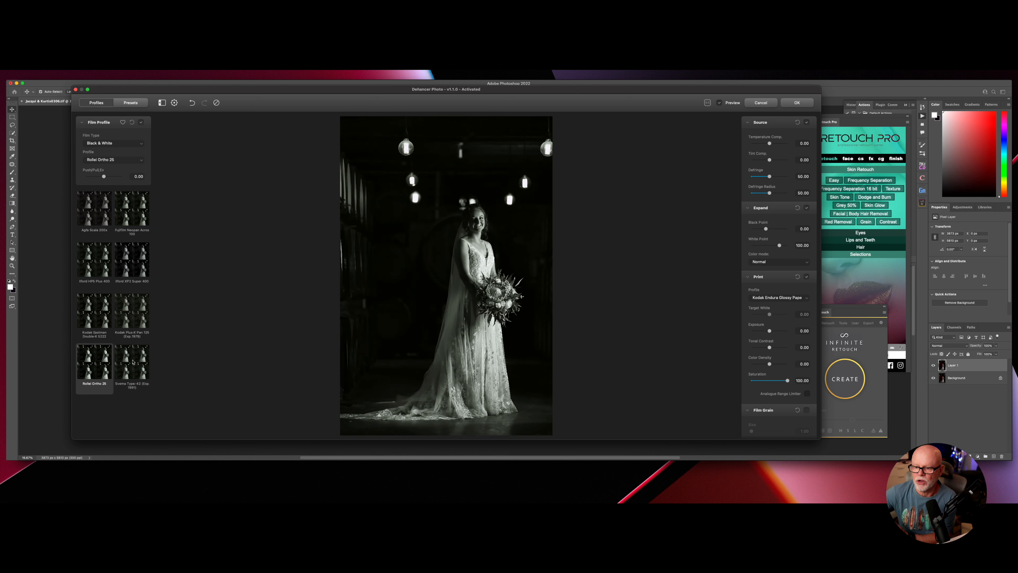
click(132, 362)
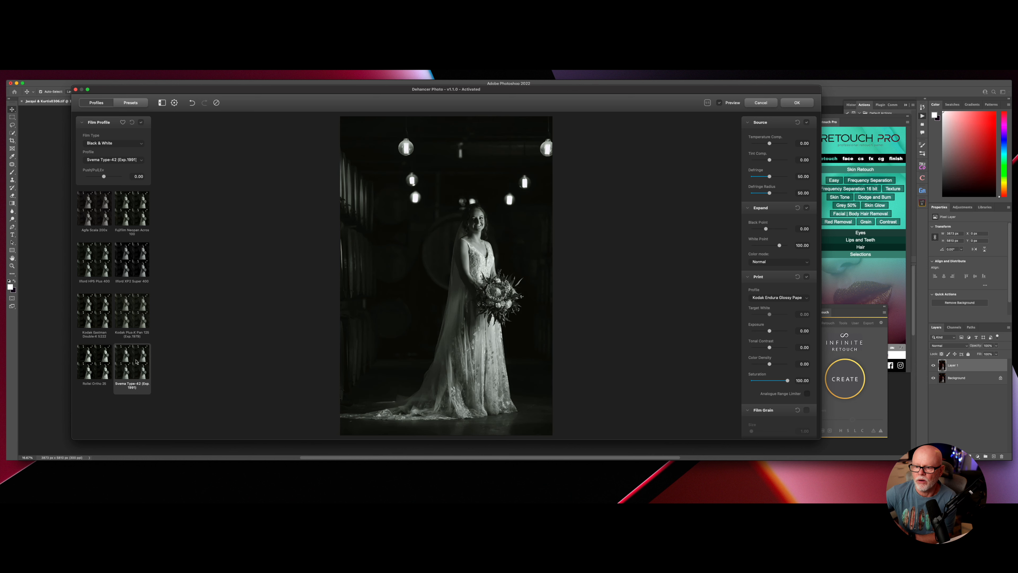
Set the film type to Instant and try the Fujifilm Instax, Instax Digital Intermediate and Polaroid Type 100 Sepia profiles, ending on Fujifilm Instax.
click(97, 143)
click(96, 154)
click(135, 207)
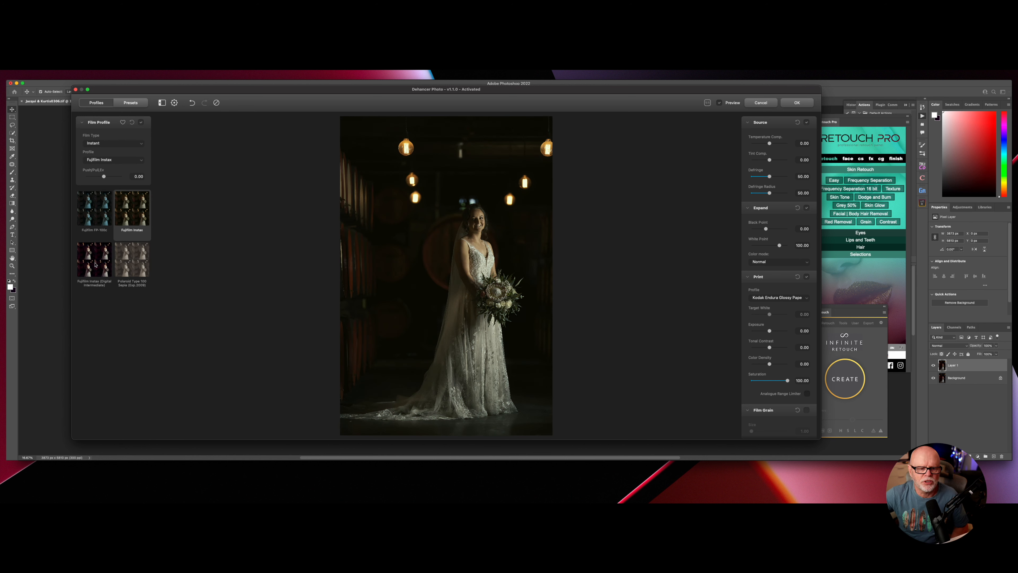
click(132, 258)
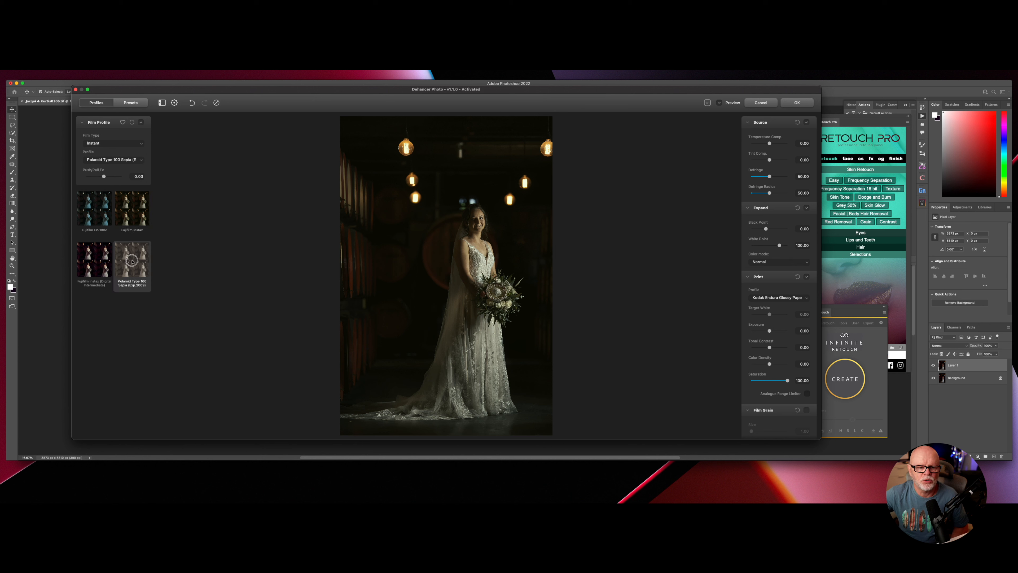
click(104, 263)
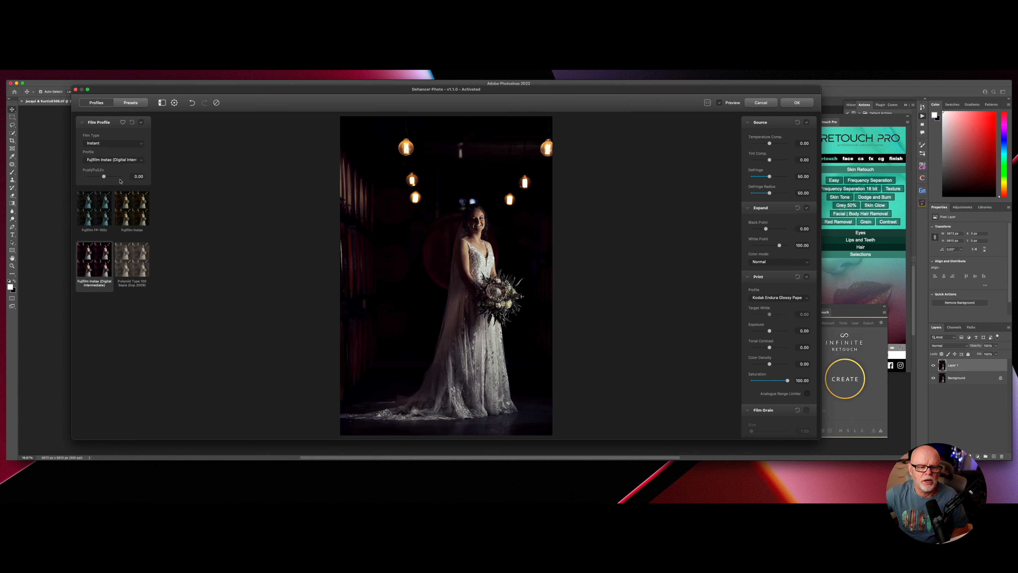
click(112, 160)
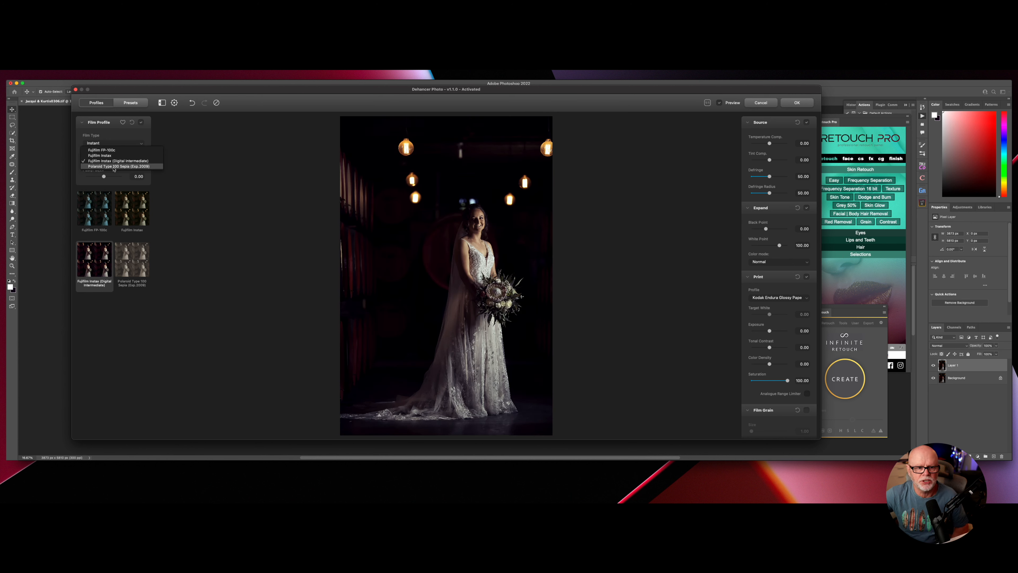
click(114, 169)
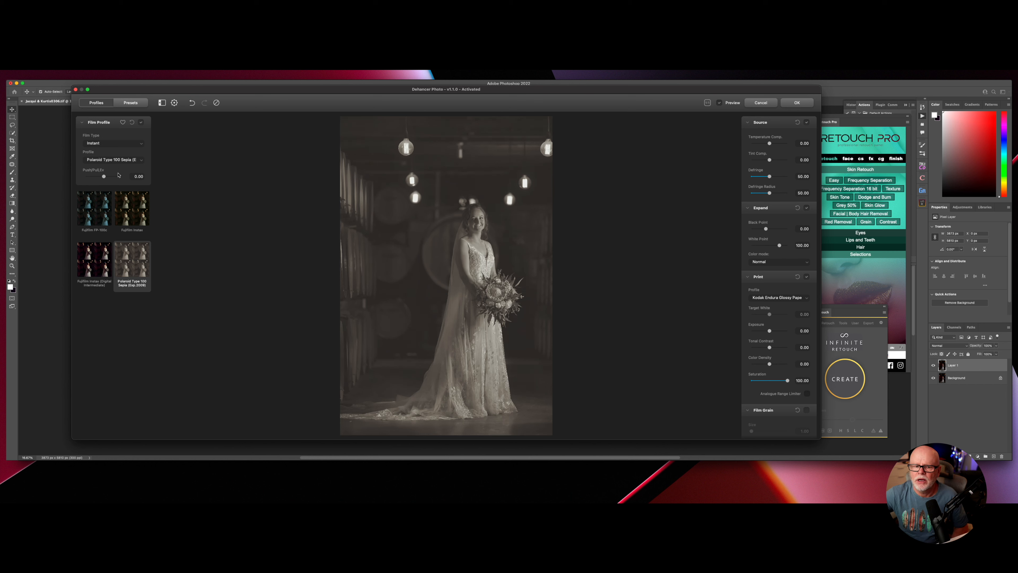
click(126, 209)
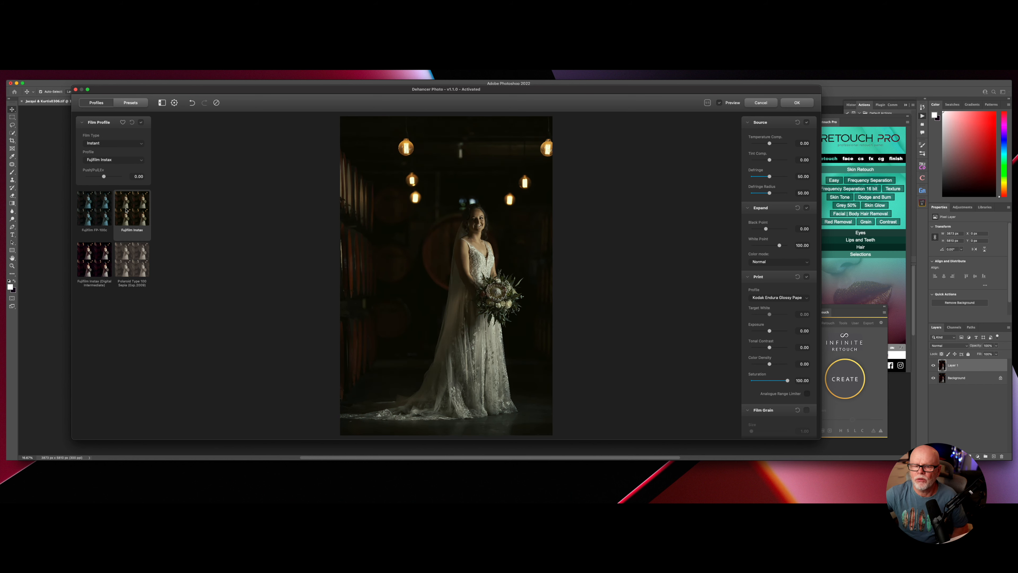
Switch the film type to All Films and apply the Polaroid Type 100 Sepia profile.
click(112, 143)
click(102, 112)
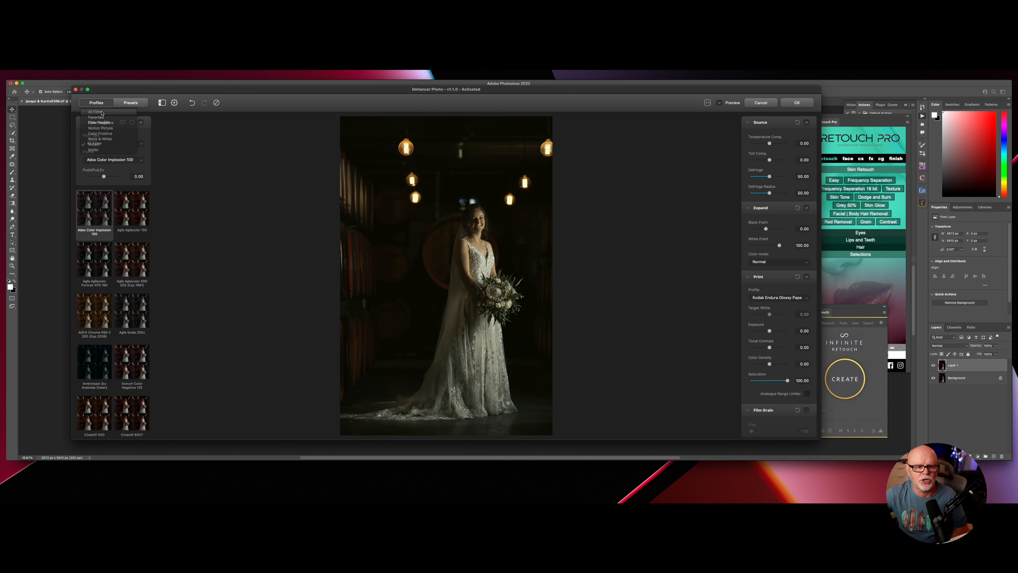
click(130, 161)
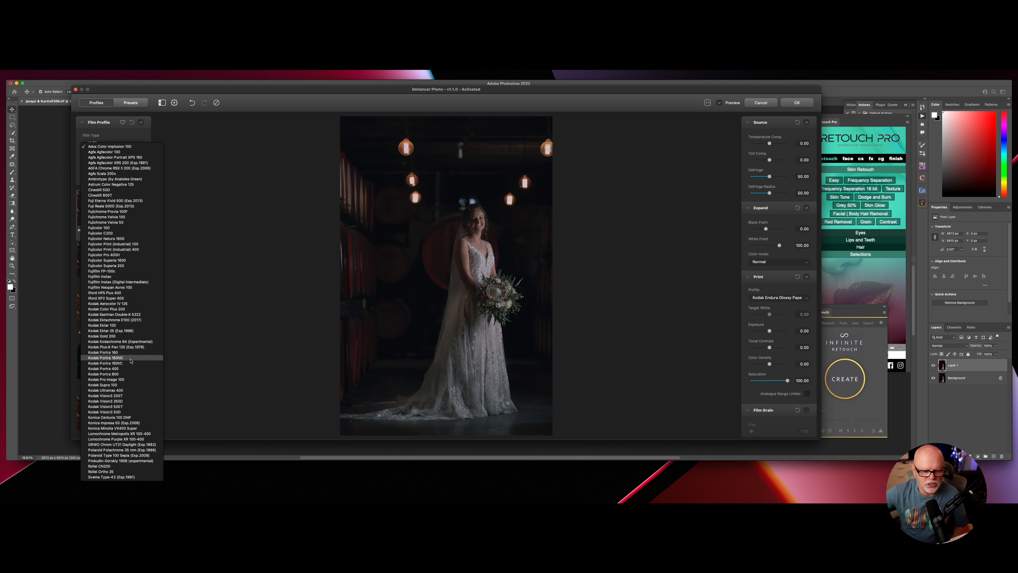
click(118, 454)
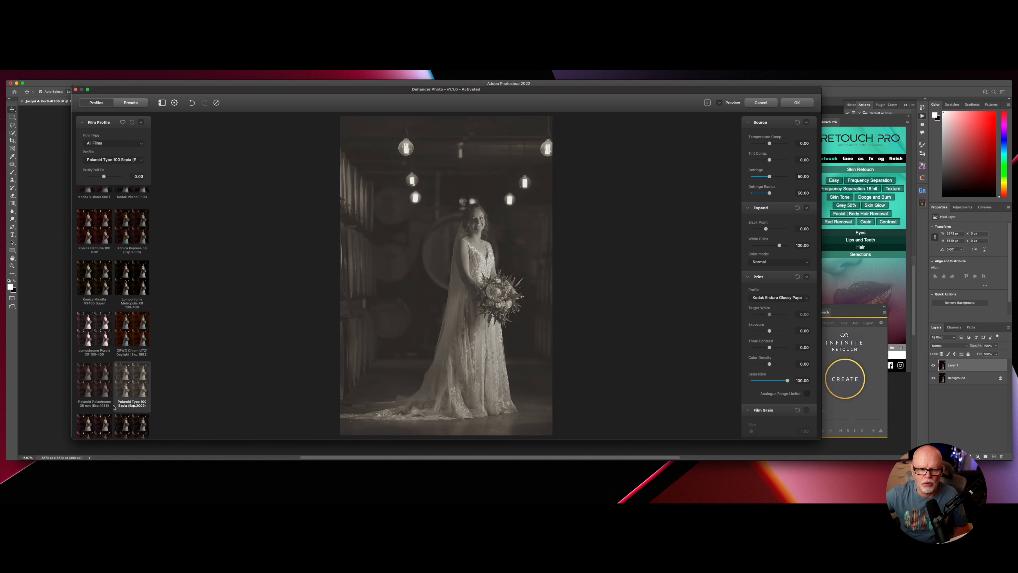
Try the Ilford HP5 Plus 400 and Agfa Agfacolor Portrait XPS 160 profiles with a slight Push/Pull adjustment, and reset the film profile.
click(113, 160)
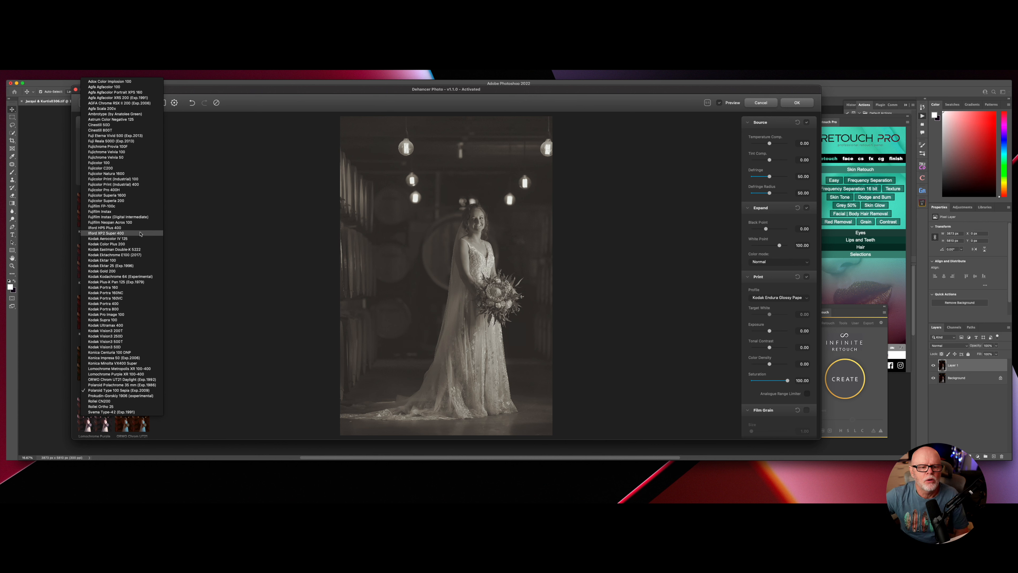
click(108, 228)
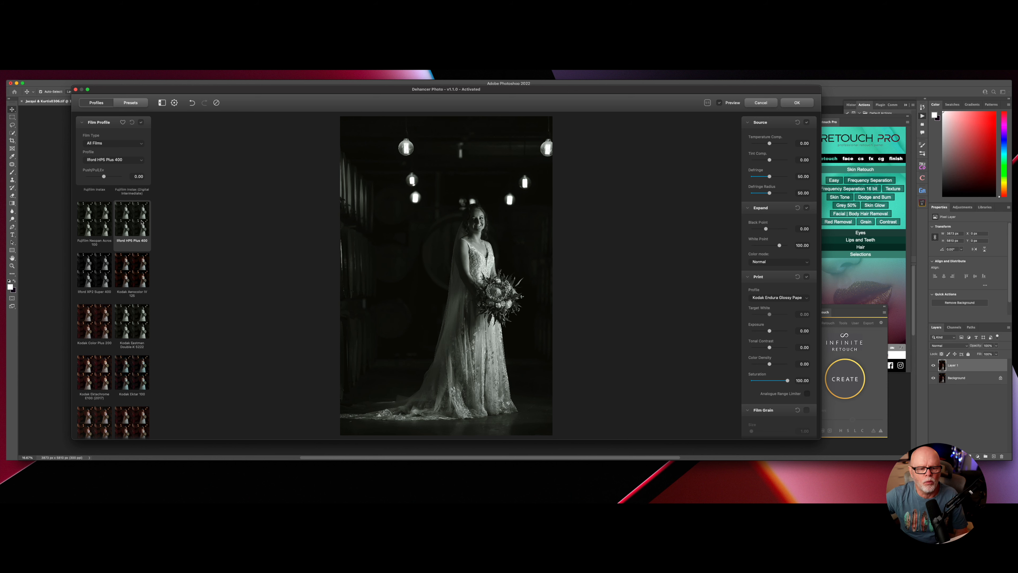
click(113, 161)
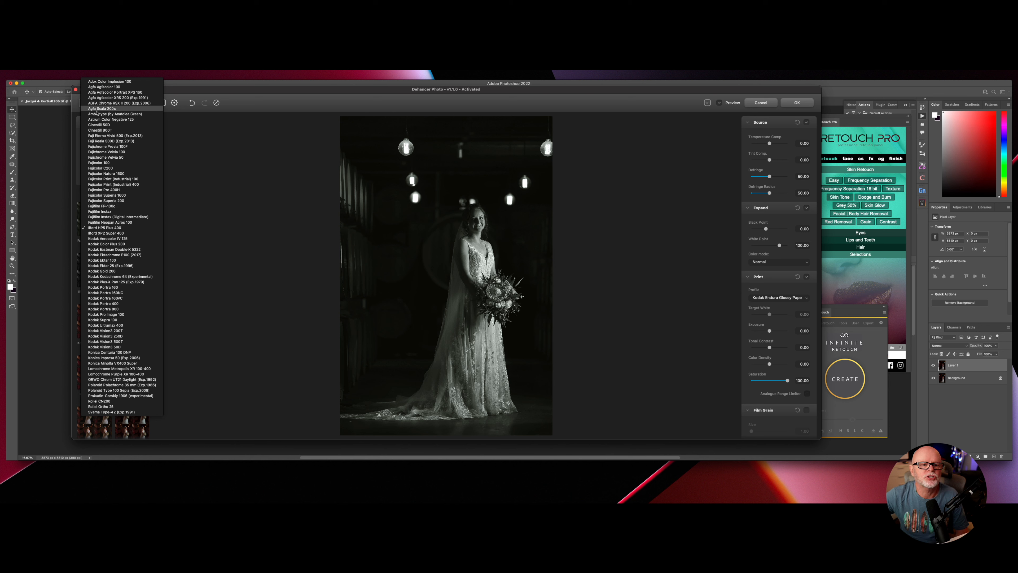
click(102, 93)
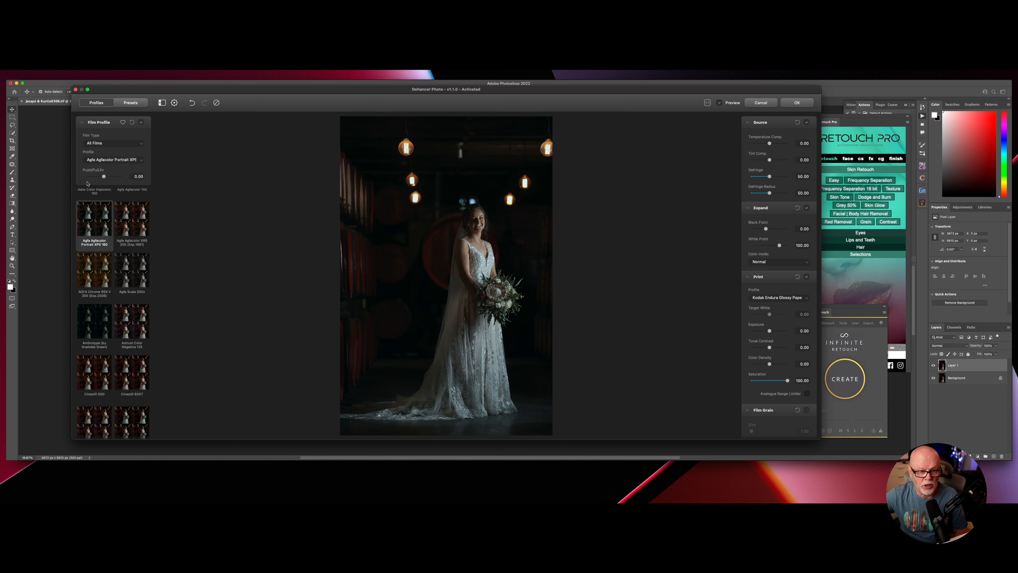
mouse_move(104, 177)
mouse_down()
mouse_move(115, 178)
mouse_move(92, 178)
mouse_move(116, 177)
mouse_move(103, 181)
mouse_up()
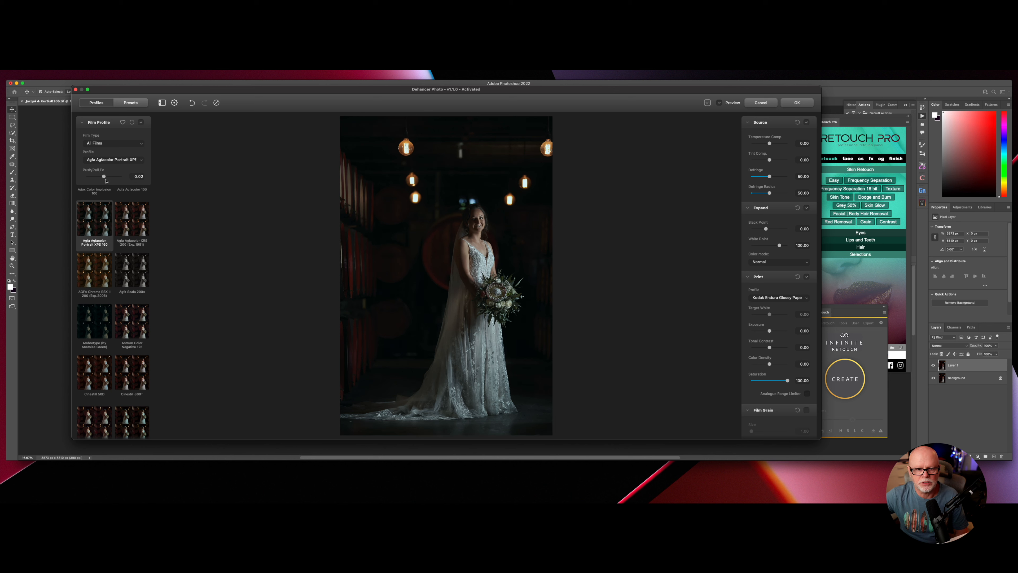
click(132, 122)
Choose the Fujichrome Velvia 50 profile from all films and test its Push/Pull adjustment, returning it to zero.
click(112, 144)
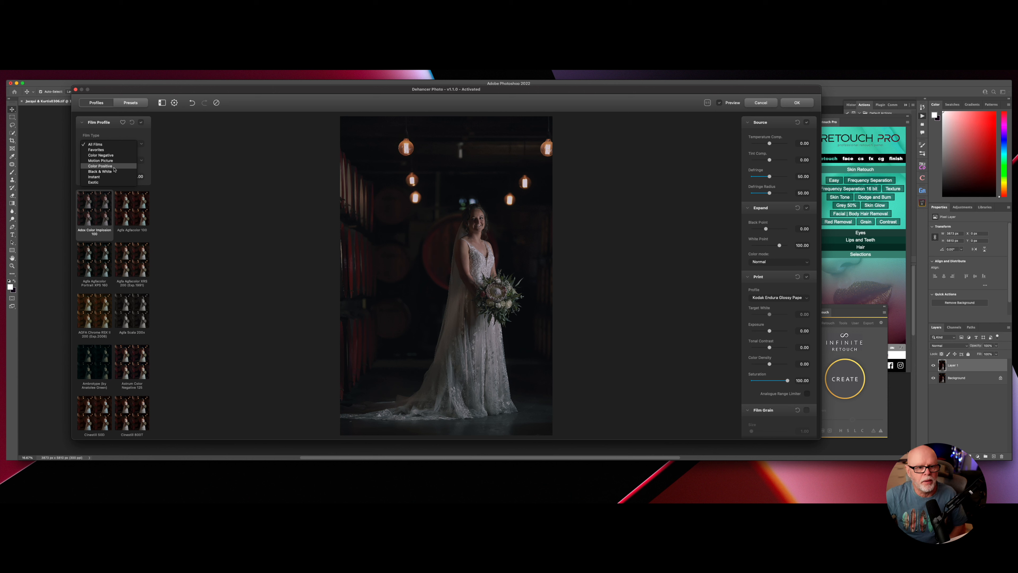
click(140, 160)
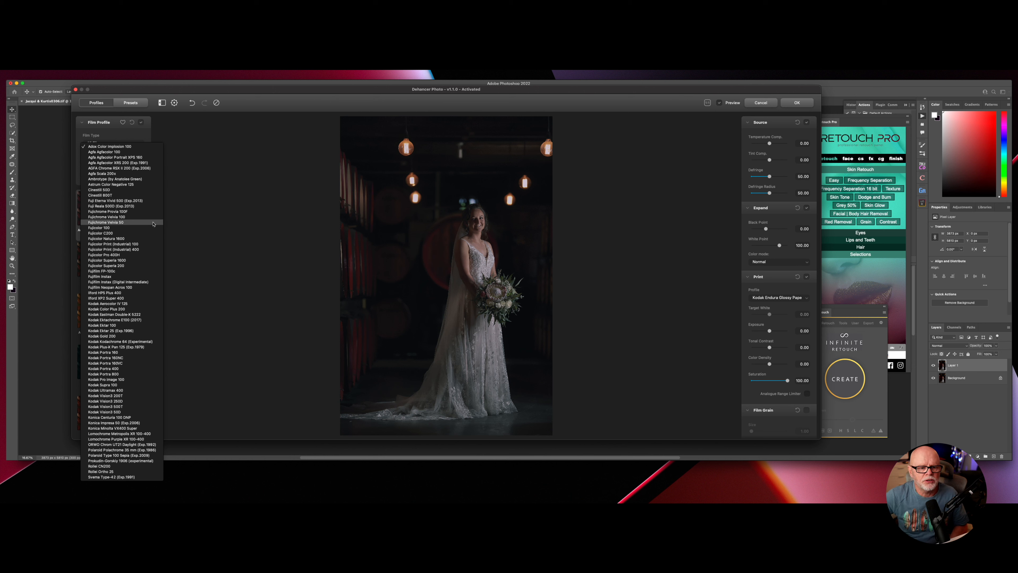
click(112, 223)
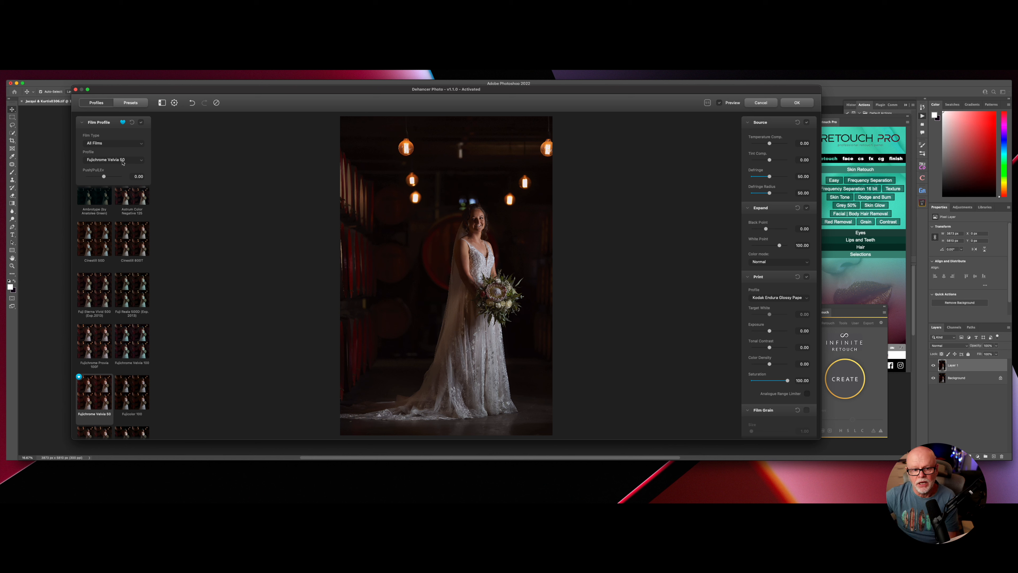
mouse_move(104, 177)
mouse_down()
mouse_move(95, 180)
mouse_move(104, 180)
mouse_up()
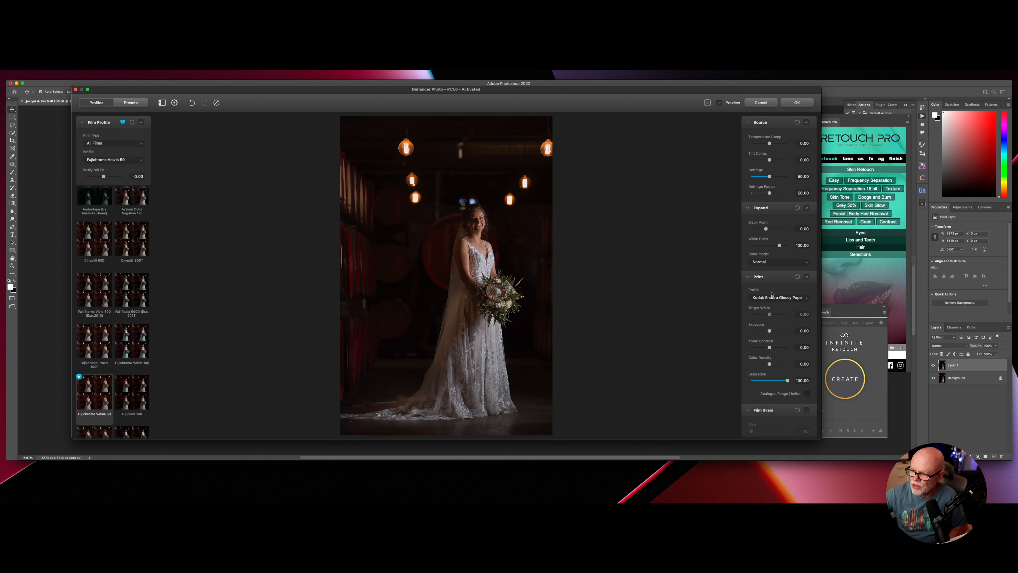
Inspect the bride's dress and upper body in an enlarged preview, and return to the full-image view.
click(707, 103)
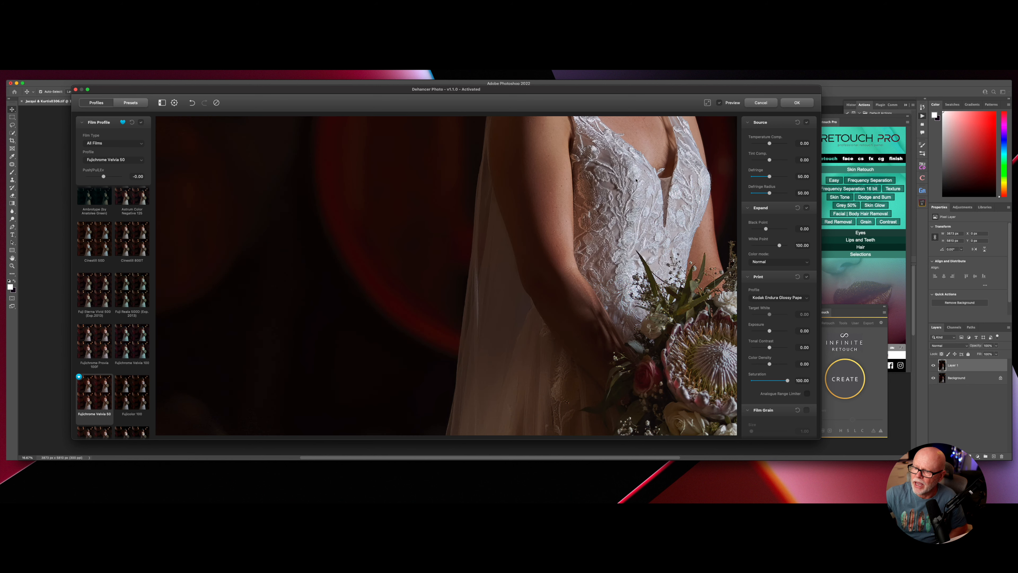
drag(624, 293, 655, 308)
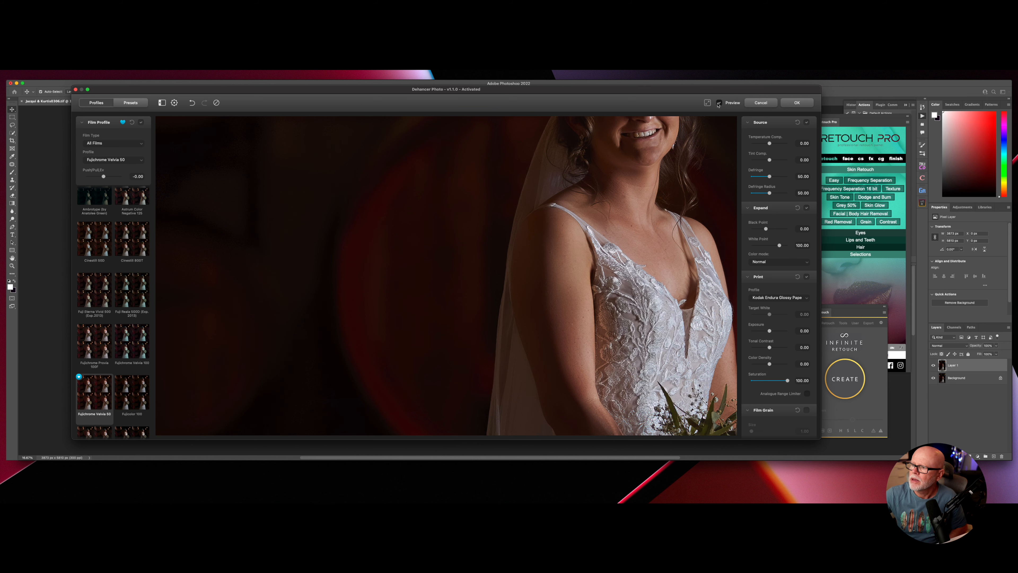
click(707, 103)
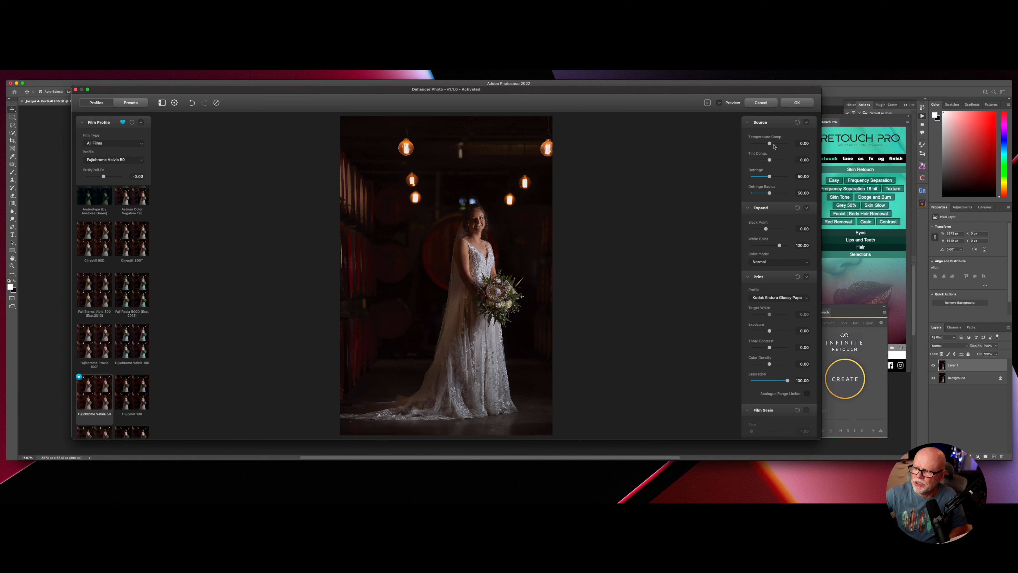
Try the Source temperature and tint compensation, resetting the Source settings after each adjustment.
drag(769, 144, 767, 143)
click(797, 123)
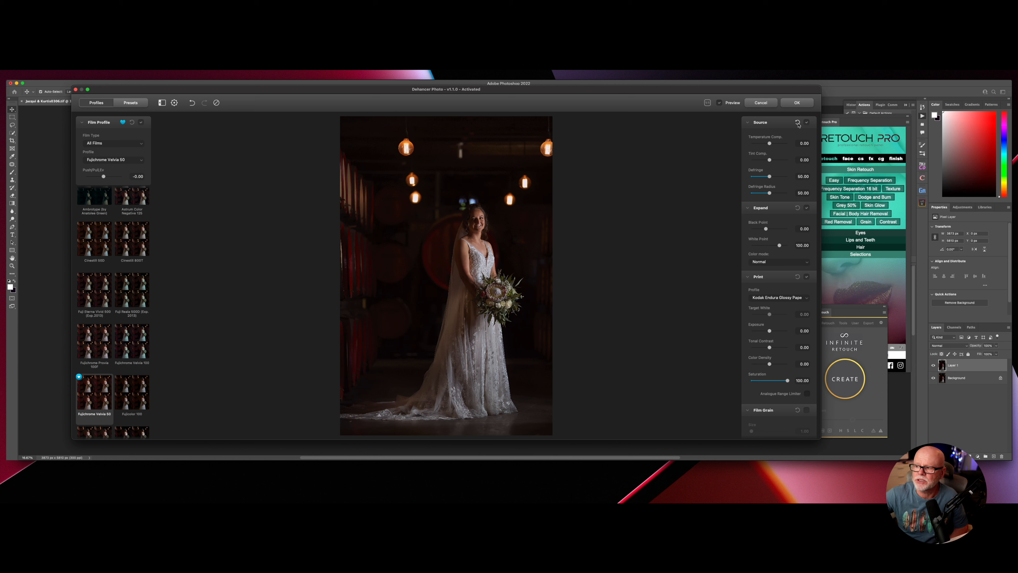
mouse_move(769, 160)
mouse_down()
mouse_move(758, 160)
mouse_move(769, 161)
mouse_up()
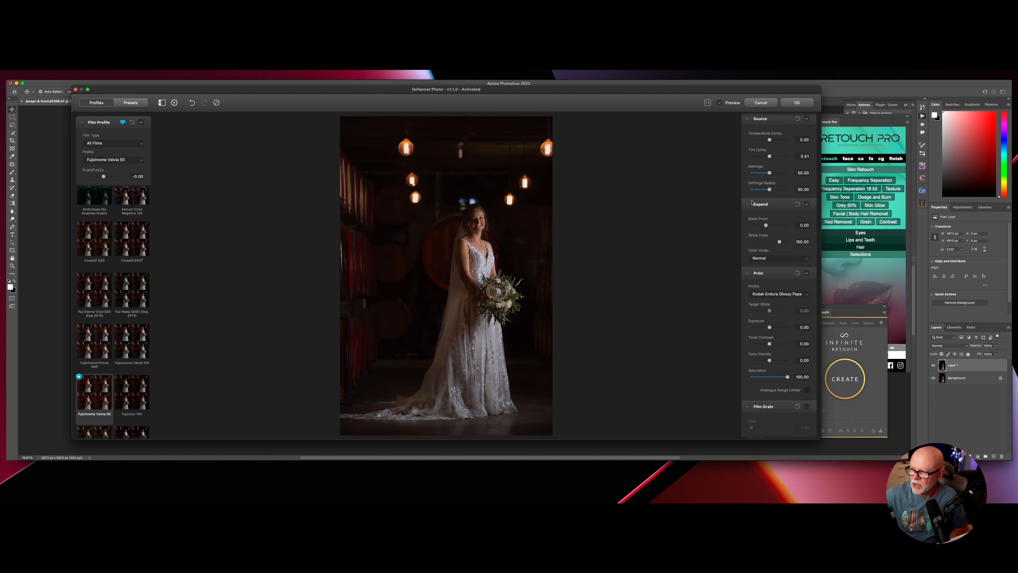
click(797, 122)
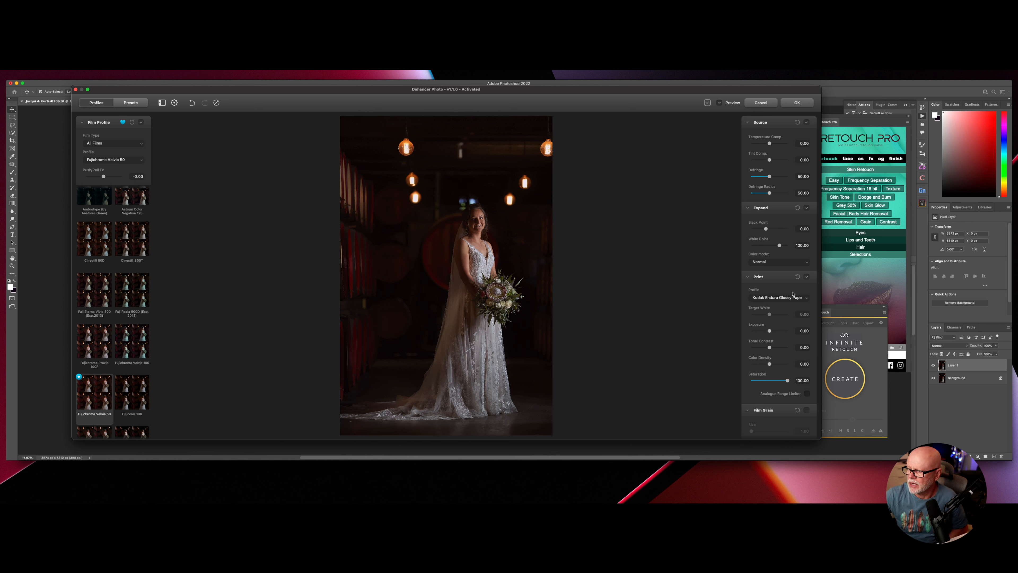
Try the Expand black point and white point adjustments with the Normal color mode, and reset the Expand settings.
scroll(770, 168, down, 3)
drag(765, 182, 779, 199)
click(806, 214)
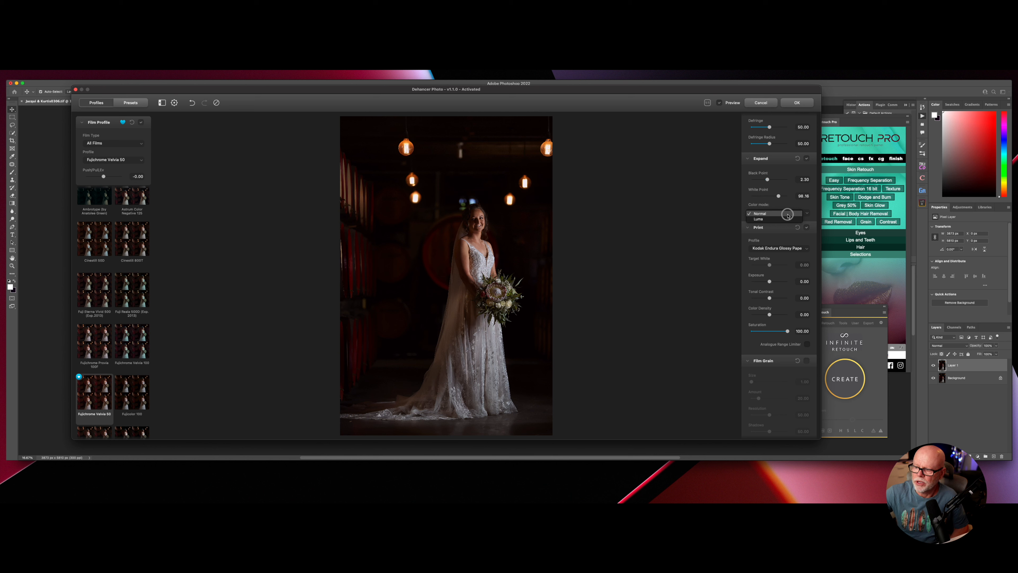
click(788, 215)
click(797, 158)
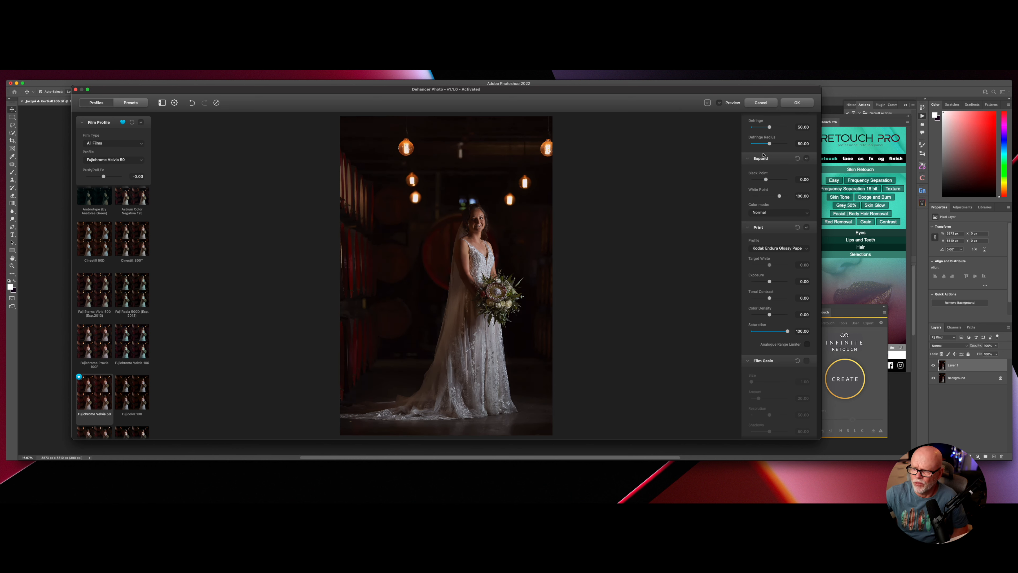
Compare the Cineon Film Log and Kodak 2383 Print Film print profiles, and return to Kodak Endura Glossy Paper.
scroll(764, 206, up, 3)
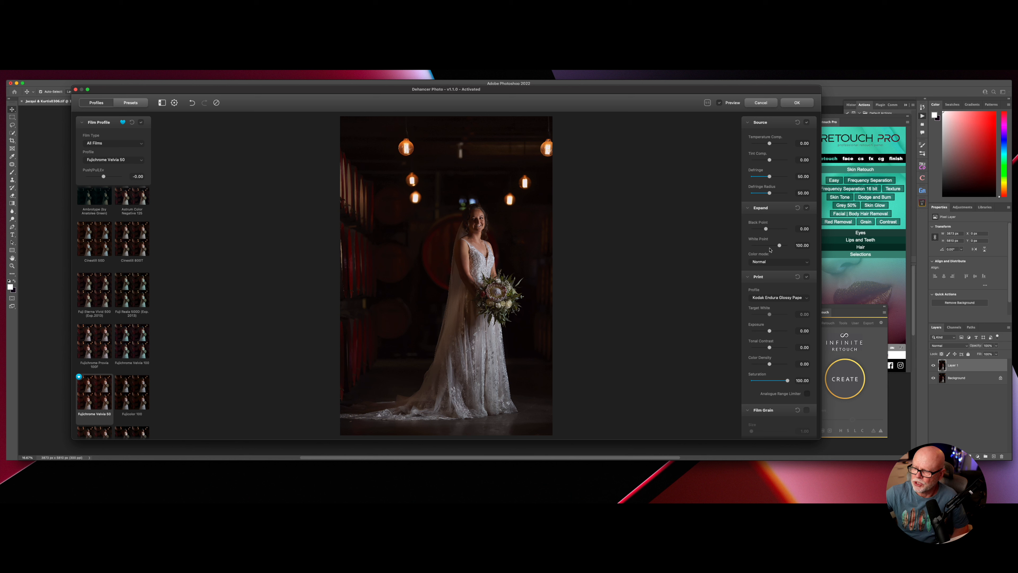
scroll(769, 249, down, 1)
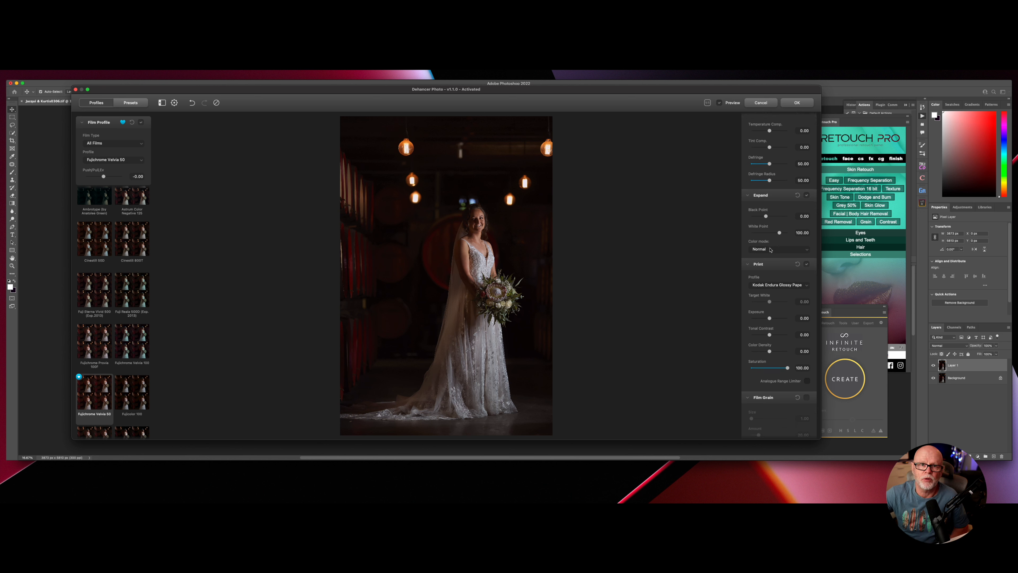
scroll(769, 249, down, 3)
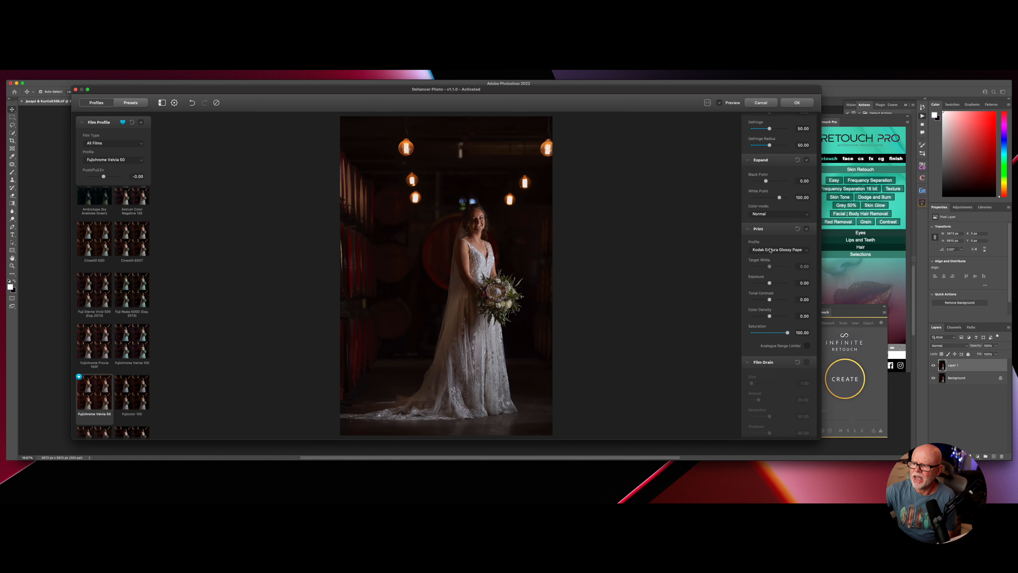
scroll(769, 249, down, 5)
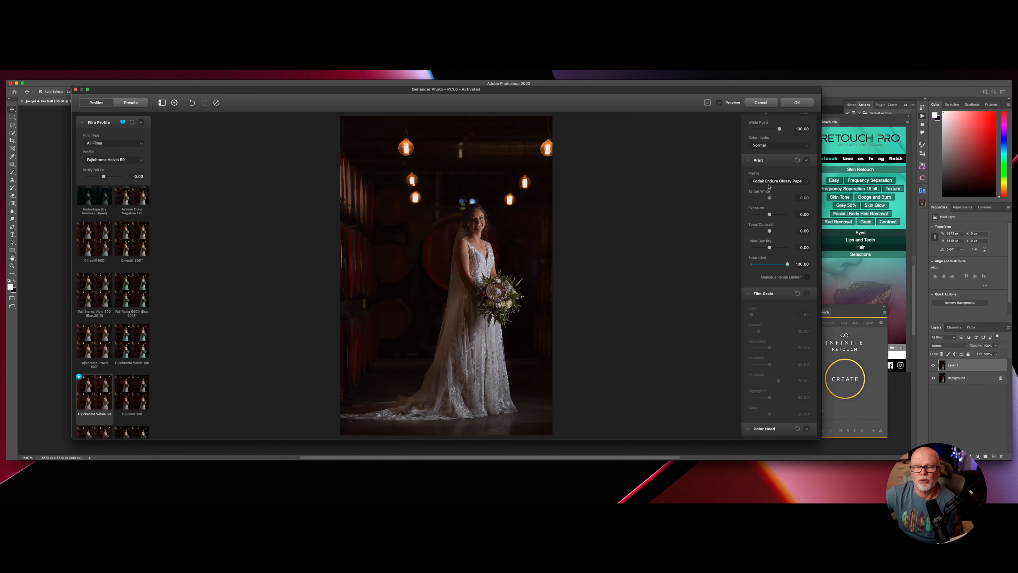
click(765, 181)
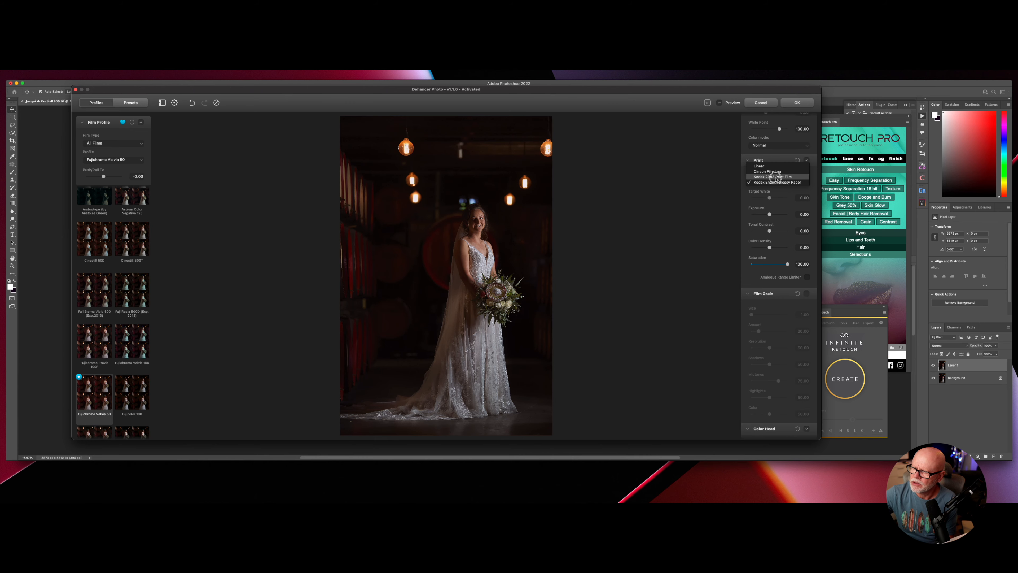
click(776, 172)
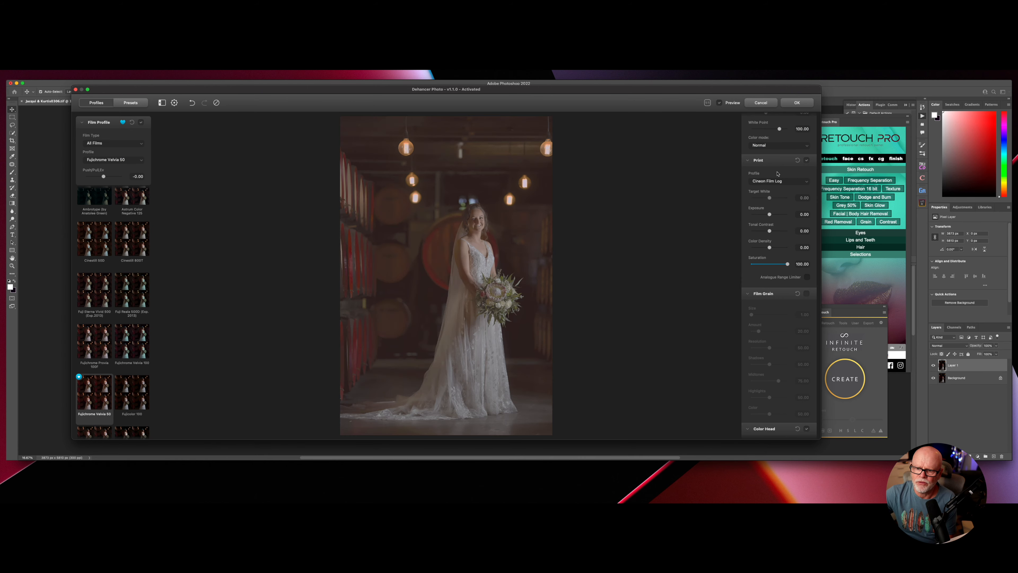
click(777, 181)
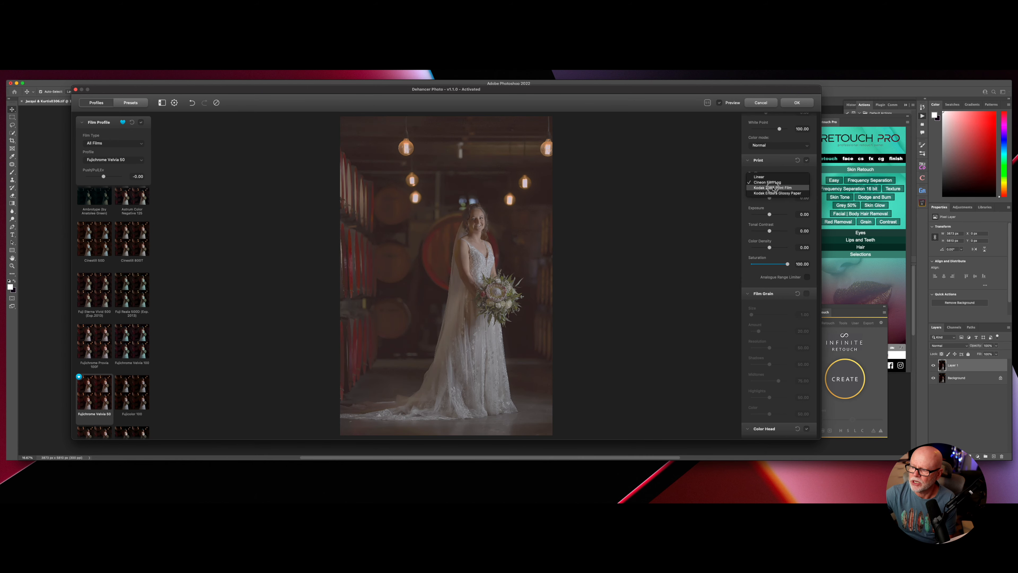
click(774, 191)
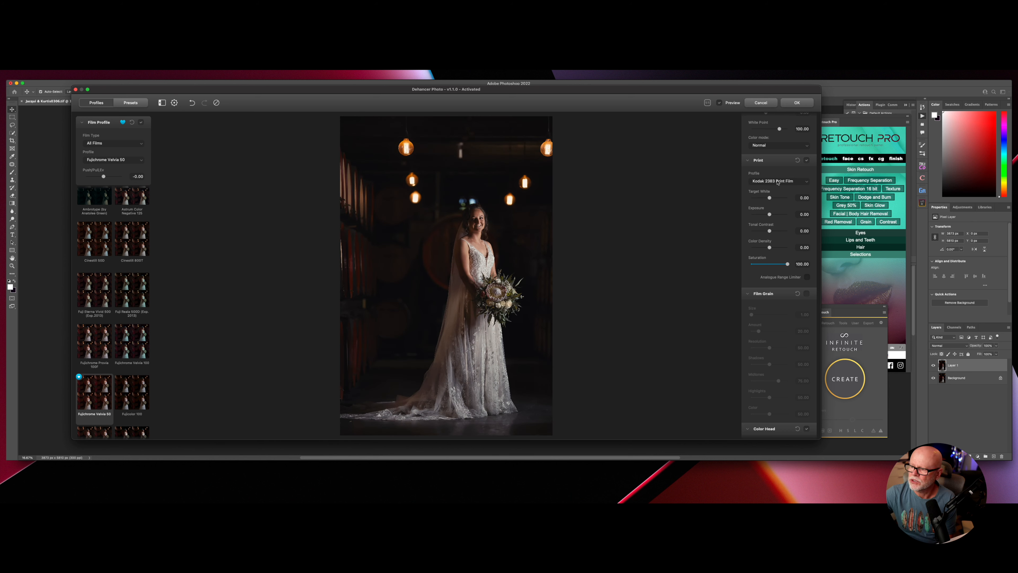
click(777, 182)
click(776, 188)
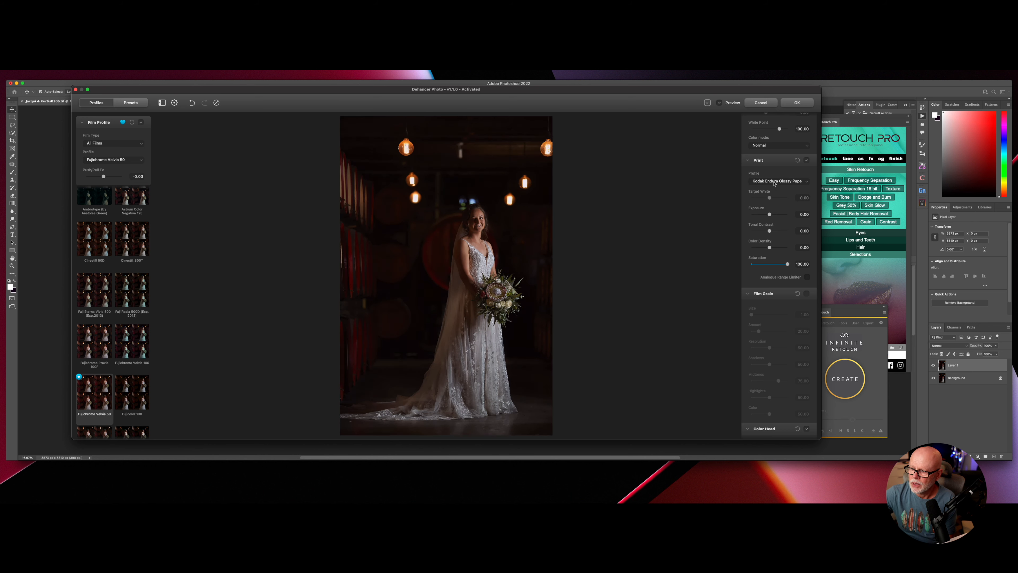
Try the Linear print profile and return to Kodak Endura Glossy Paper.
click(774, 183)
click(768, 167)
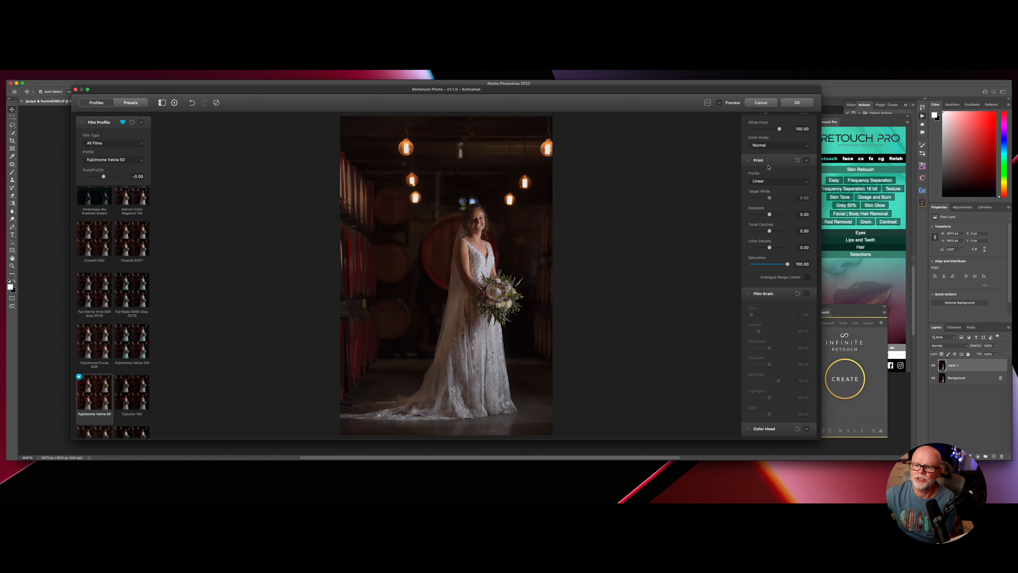
click(781, 183)
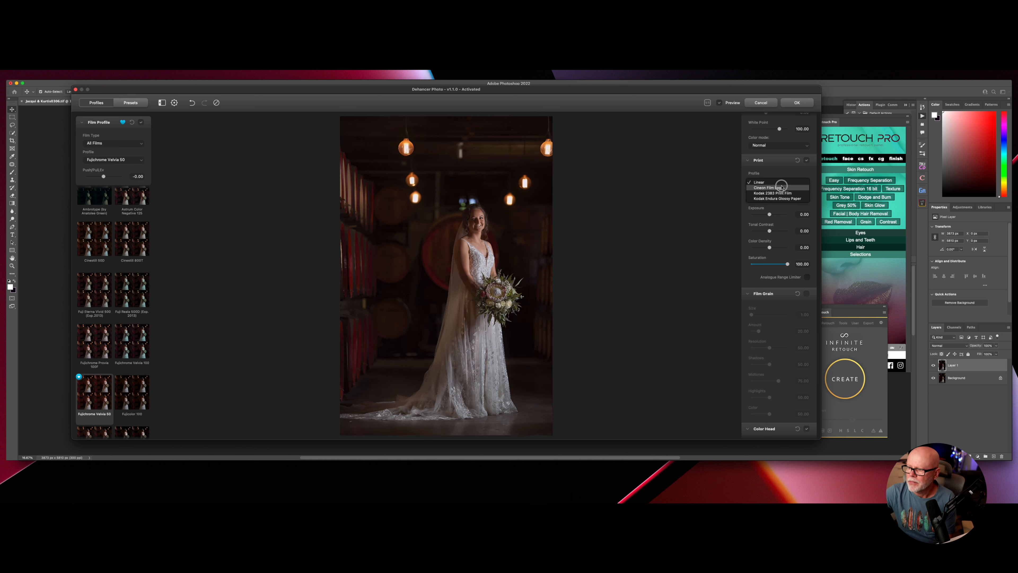
click(782, 199)
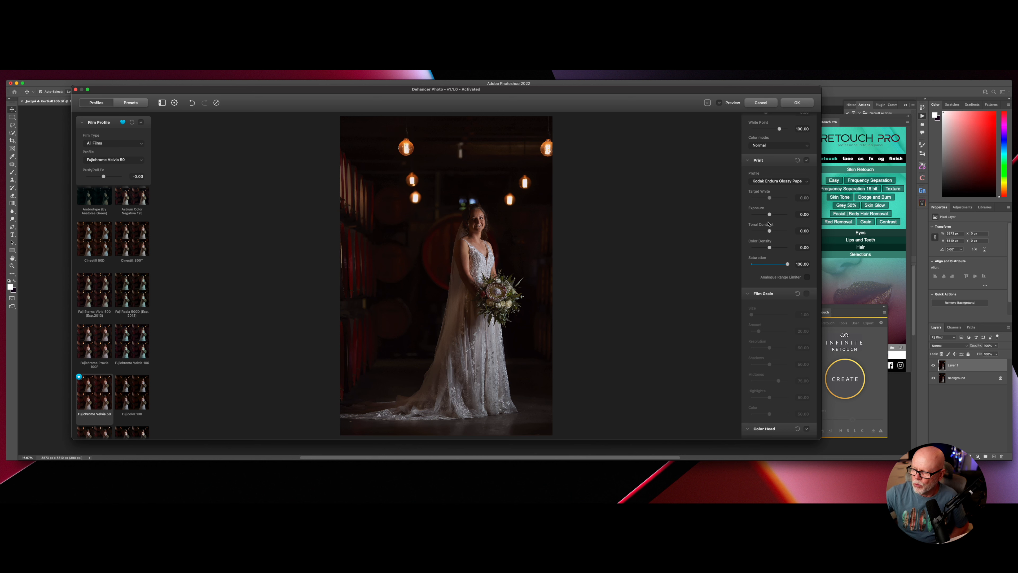
Enable Film Grain and raise its amount to about 83.
scroll(768, 223, down, 5)
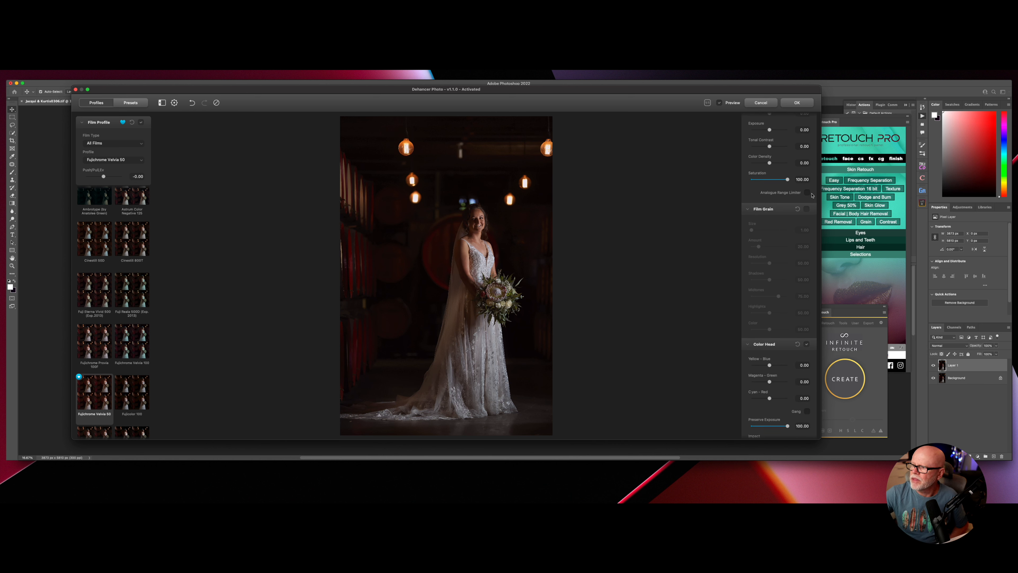
scroll(769, 224, down, 2)
scroll(768, 221, up, 2)
scroll(768, 219, down, 1)
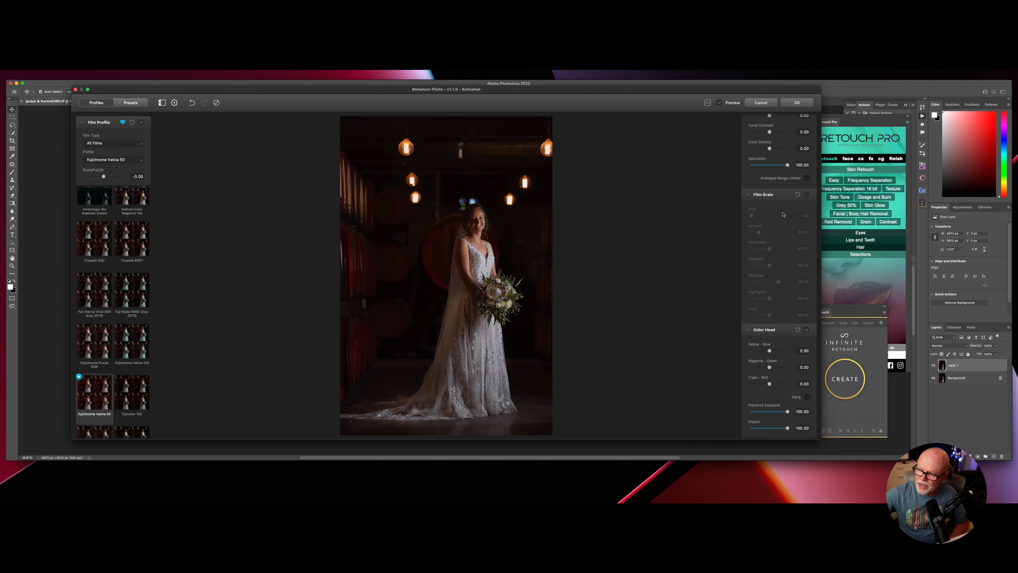
click(806, 194)
scroll(765, 243, down, 2)
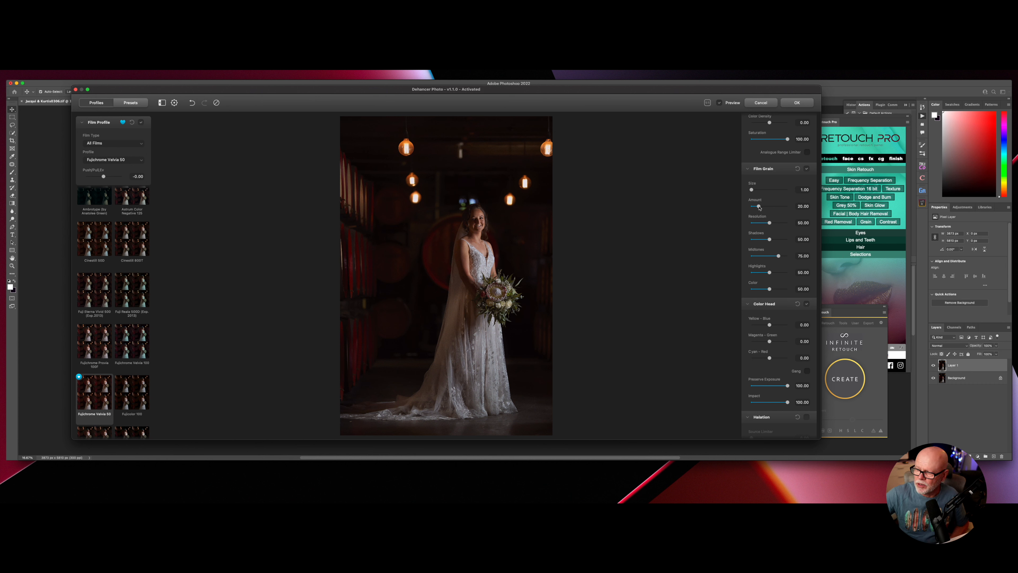
drag(759, 207, 781, 207)
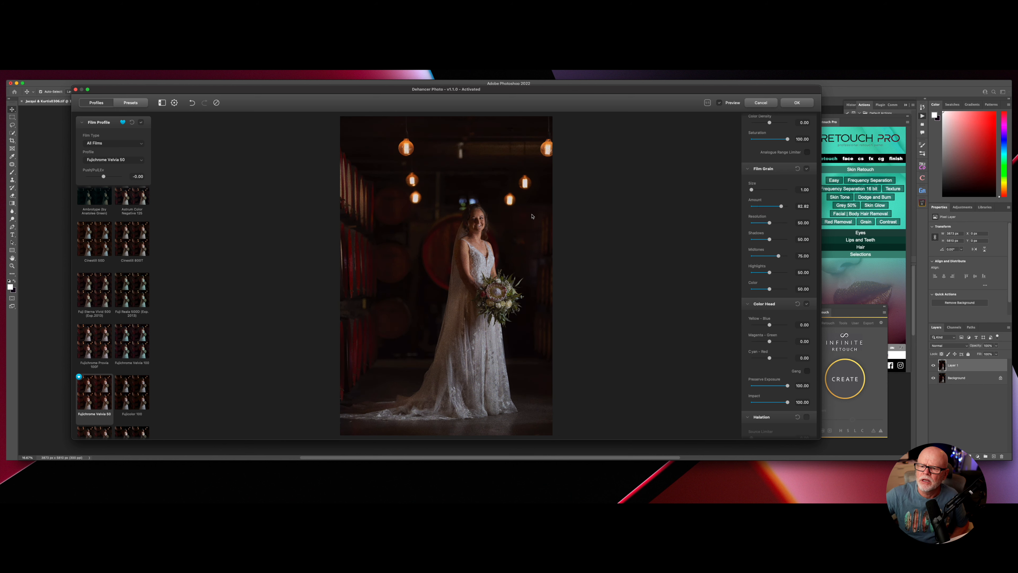
Enlarge the preview on the bride's face and lower the Film Grain amount to about 17.
click(707, 103)
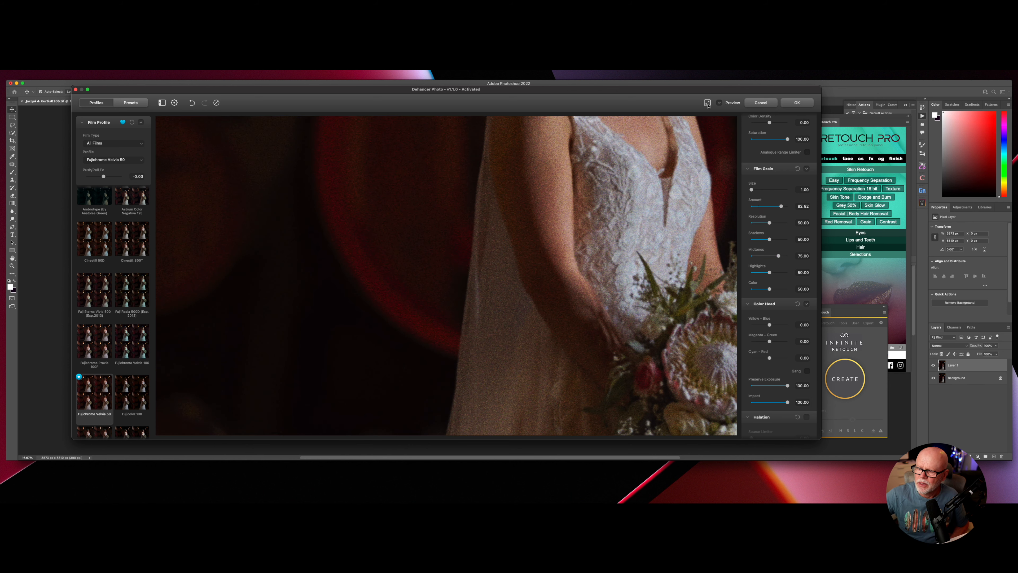
drag(566, 250, 528, 445)
drag(780, 207, 758, 212)
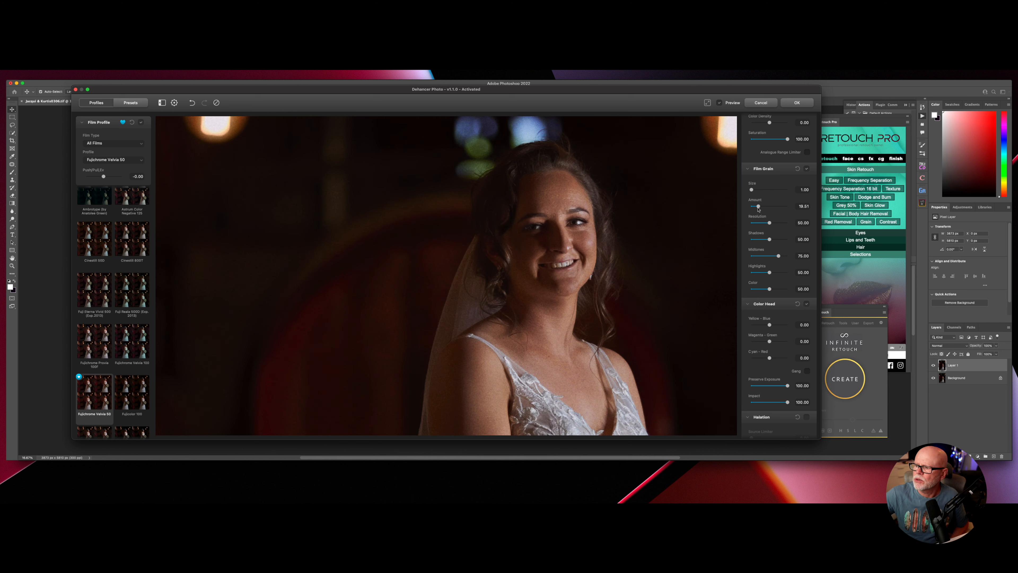
drag(758, 209, 757, 209)
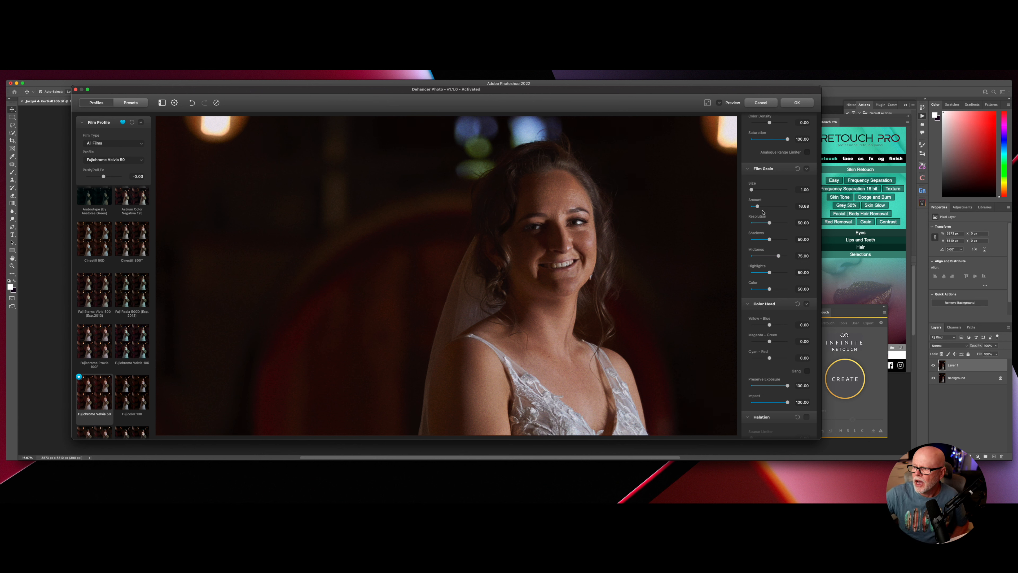
Try a lower grain resolution, reset the Film Grain settings, and test a higher grain amount before lowering it again.
mouse_move(769, 222)
mouse_down()
mouse_move(777, 223)
mouse_move(764, 223)
mouse_up()
click(797, 169)
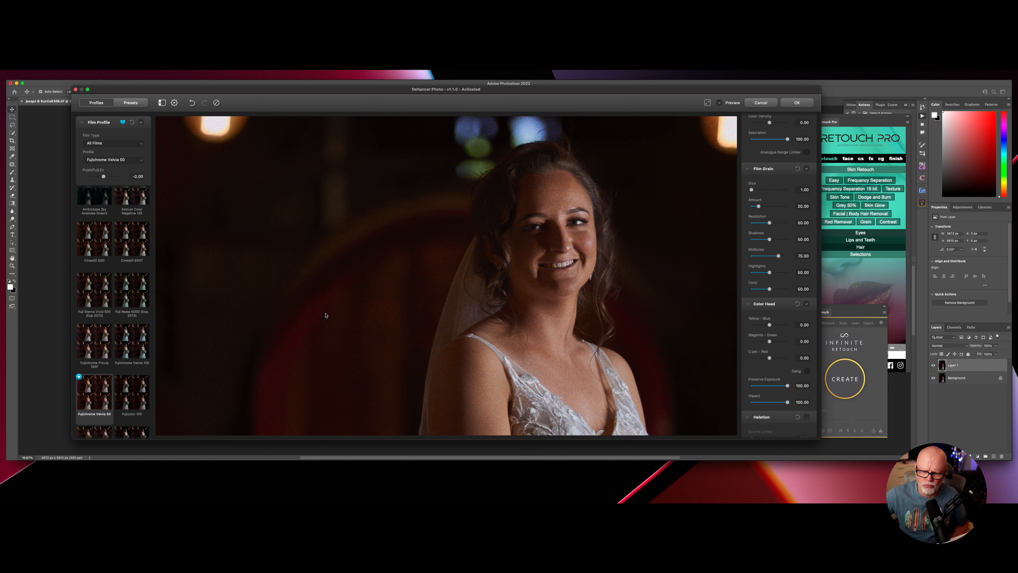
drag(757, 207, 764, 207)
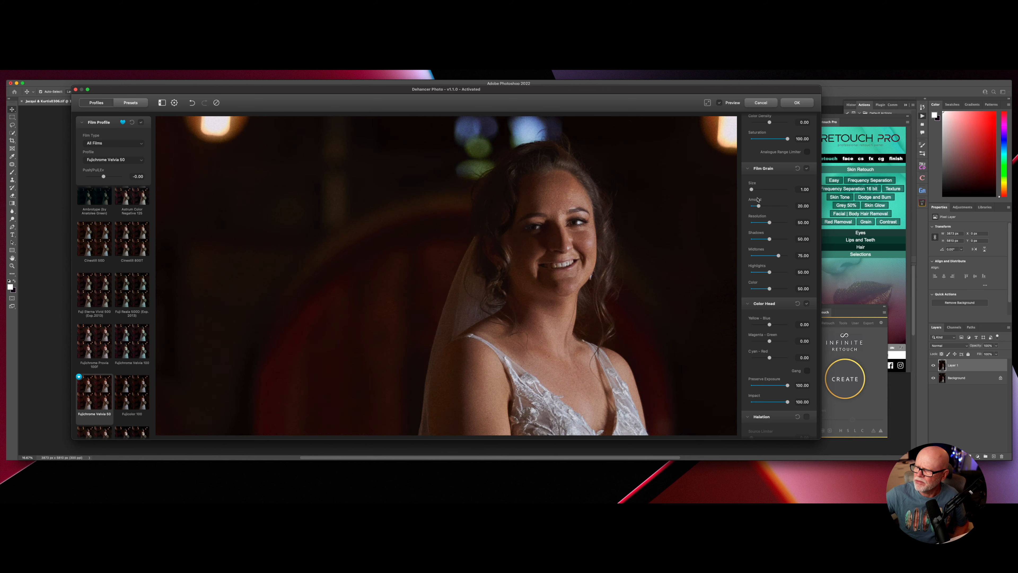
drag(765, 205, 757, 206)
Try the Color Head Yellow-Blue, Magenta-Green, Cyan-Red and Preserve Exposure adjustments in the full-image view, and reset them.
scroll(766, 346, down, 5)
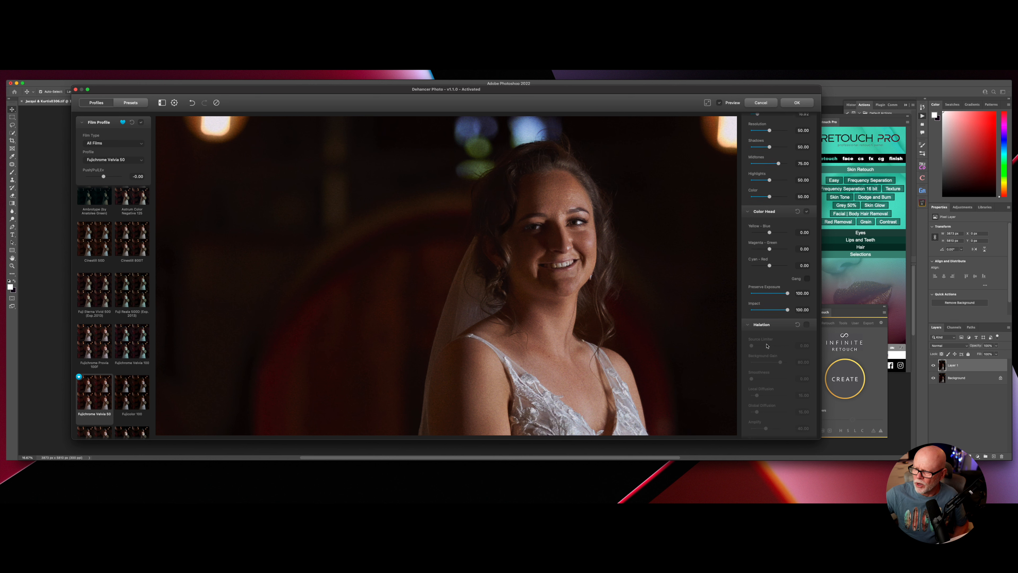
scroll(766, 345, down, 1)
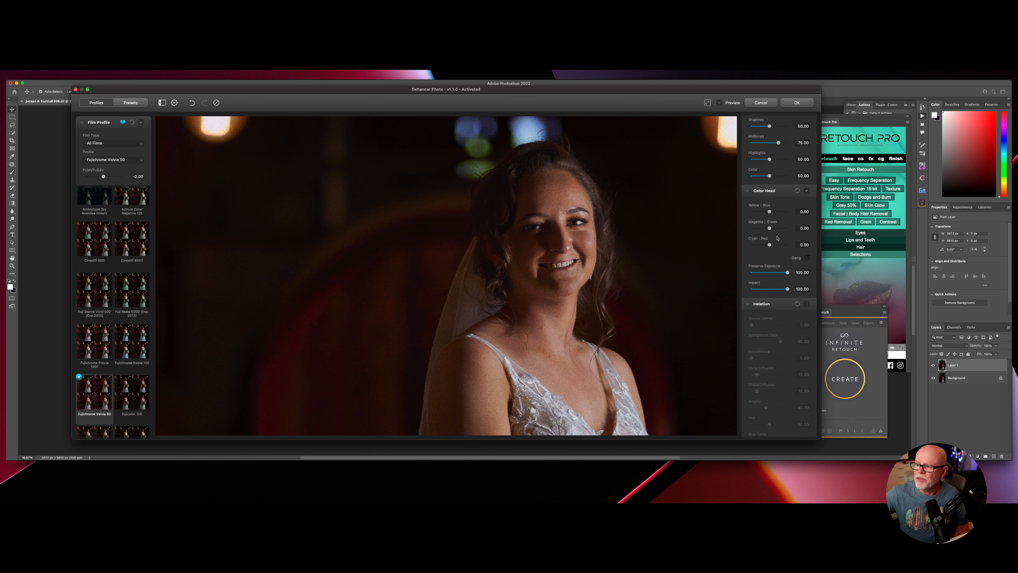
click(707, 102)
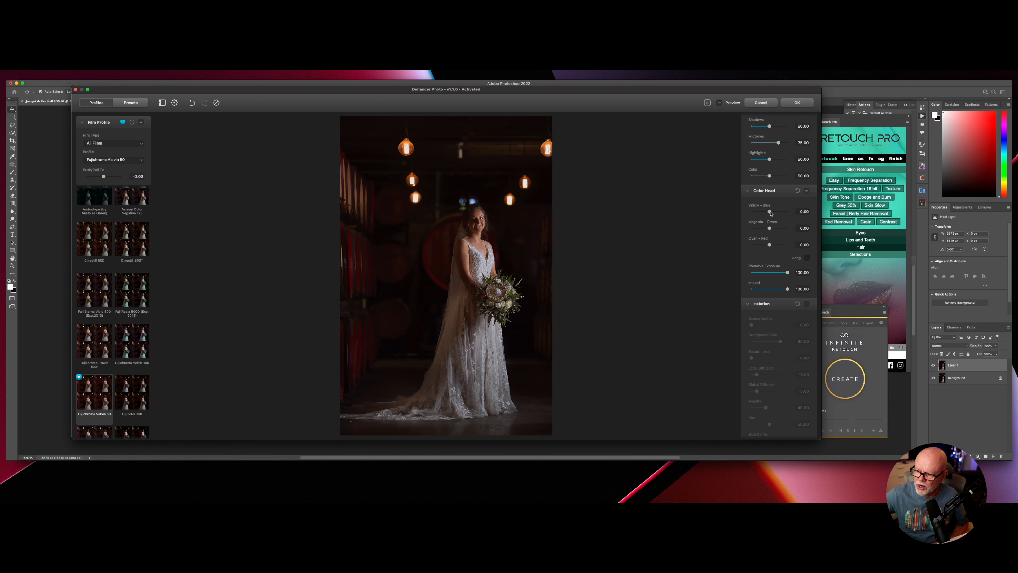
mouse_move(770, 213)
mouse_down()
mouse_move(781, 213)
mouse_move(756, 213)
mouse_move(769, 213)
mouse_up()
drag(769, 212, 768, 247)
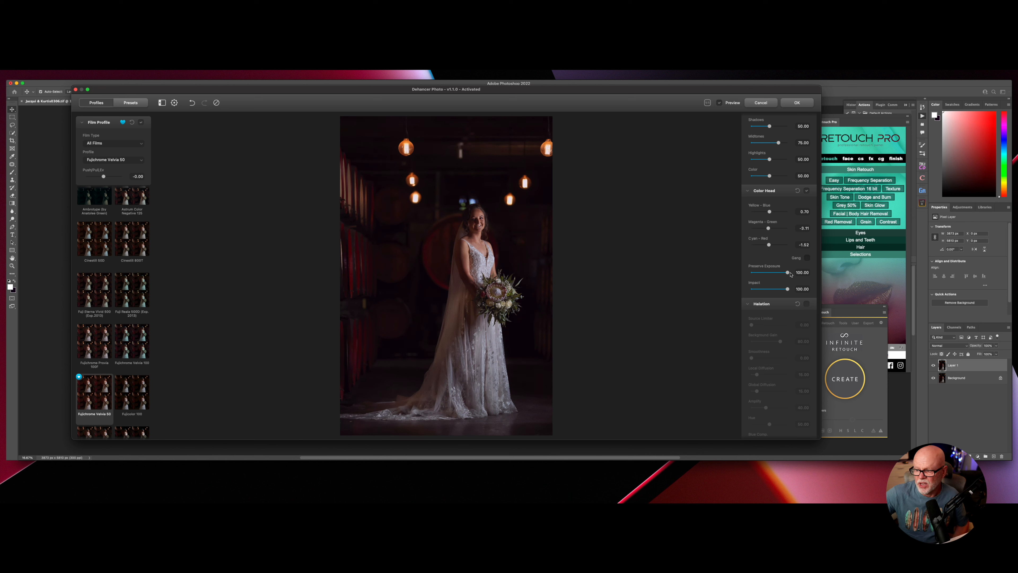
mouse_move(789, 273)
mouse_down()
mouse_move(771, 273)
mouse_move(779, 273)
mouse_up()
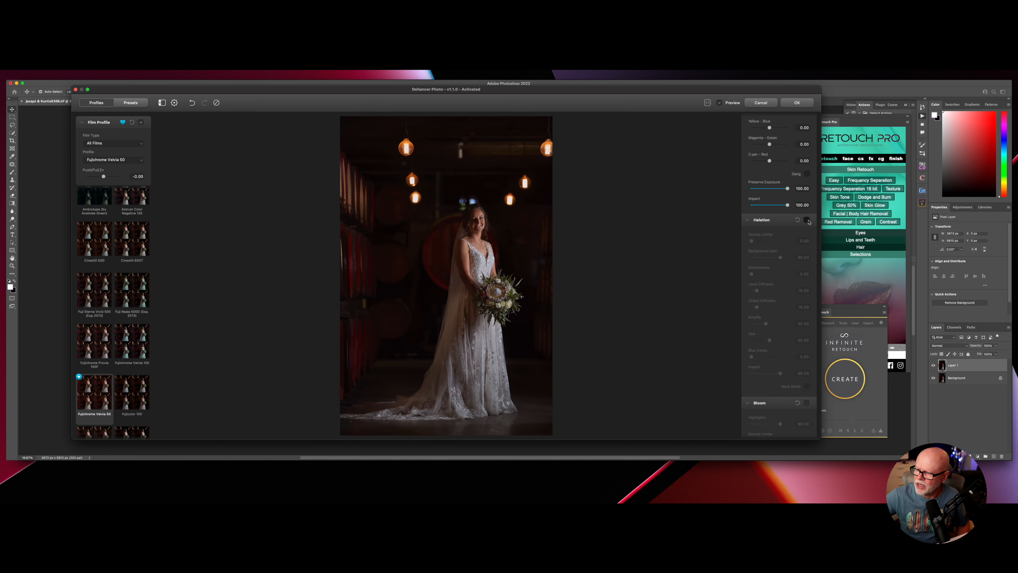
Enable Halation and compare the enlarged hanging light bulbs with the effect off and on.
click(806, 219)
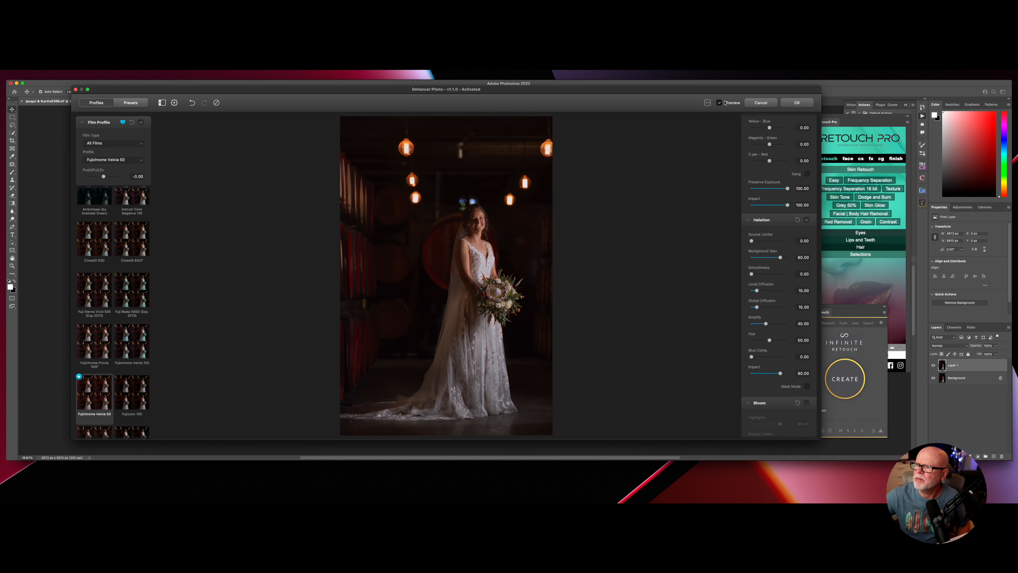
click(707, 103)
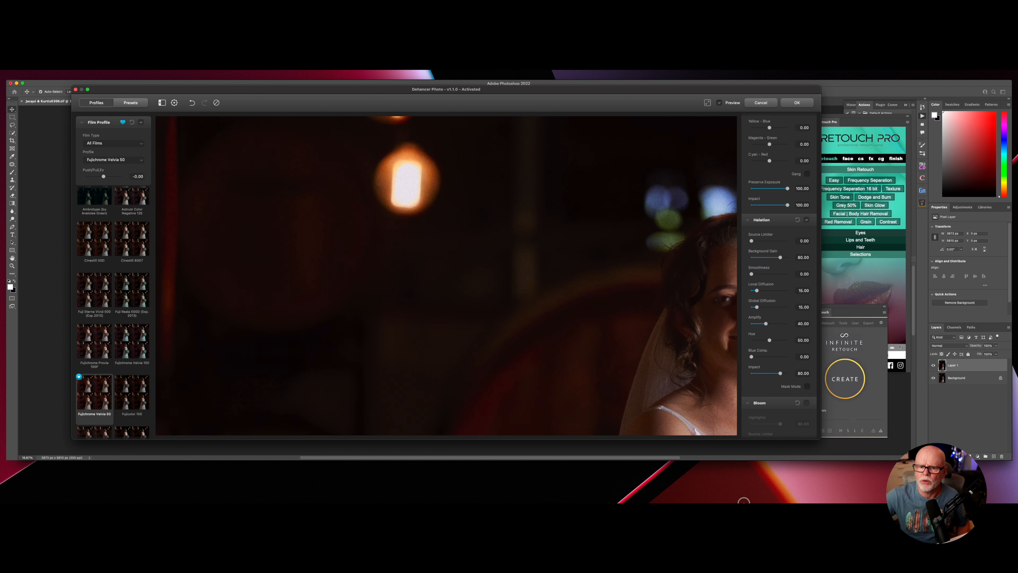
drag(446, 203, 514, 512)
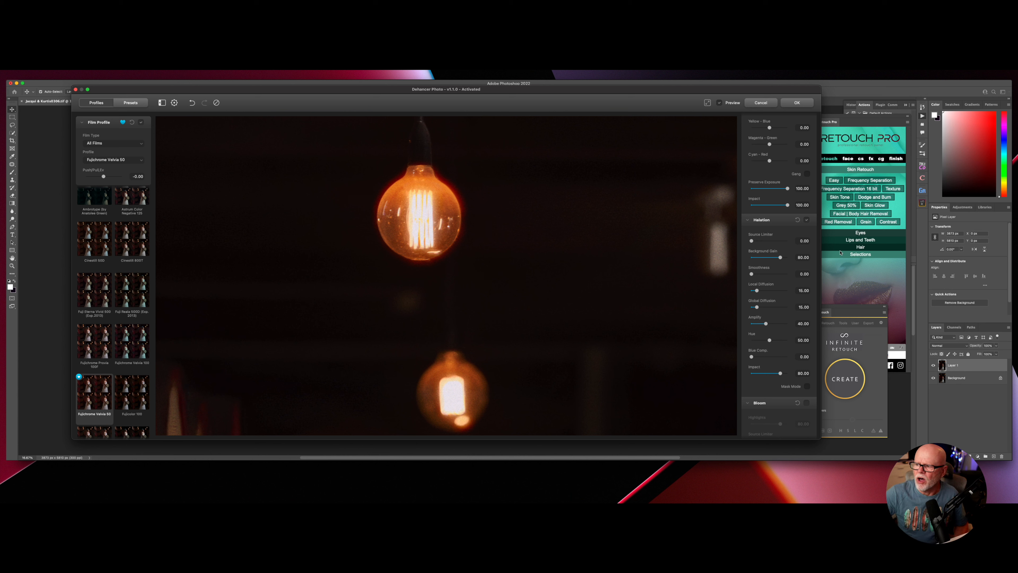
click(807, 221)
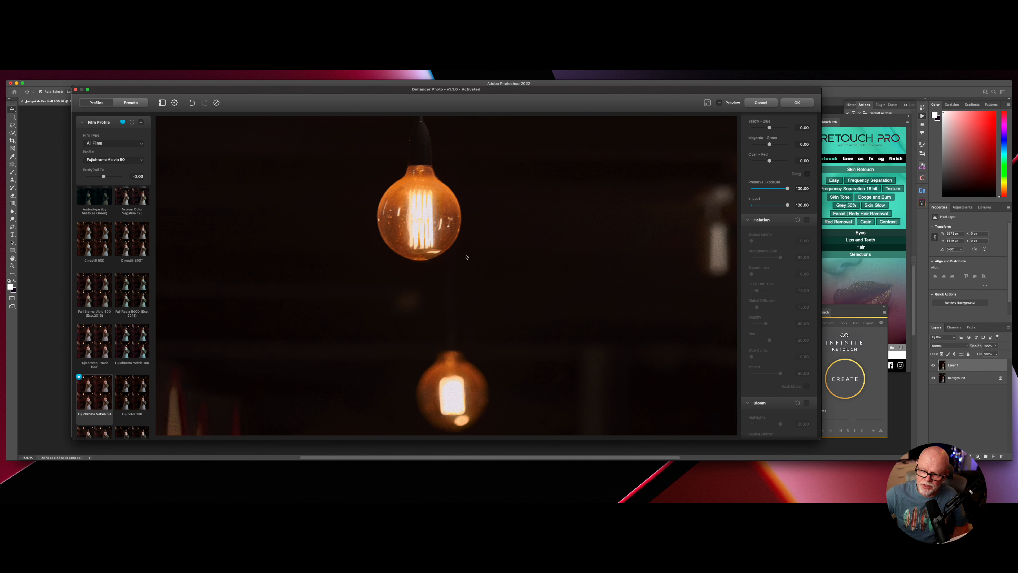
click(806, 220)
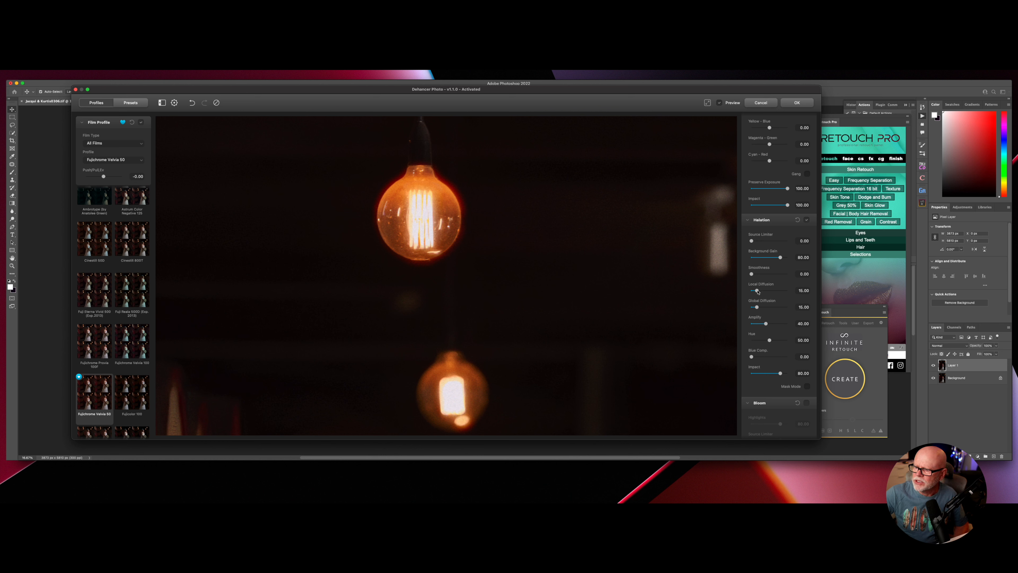
Set the Halation Local Diffusion to about 47, Global Diffusion to about 37, Hue to about 42 and Impact to about 73.
drag(757, 290, 766, 341)
scroll(762, 356, down, 1)
scroll(762, 356, up, 2)
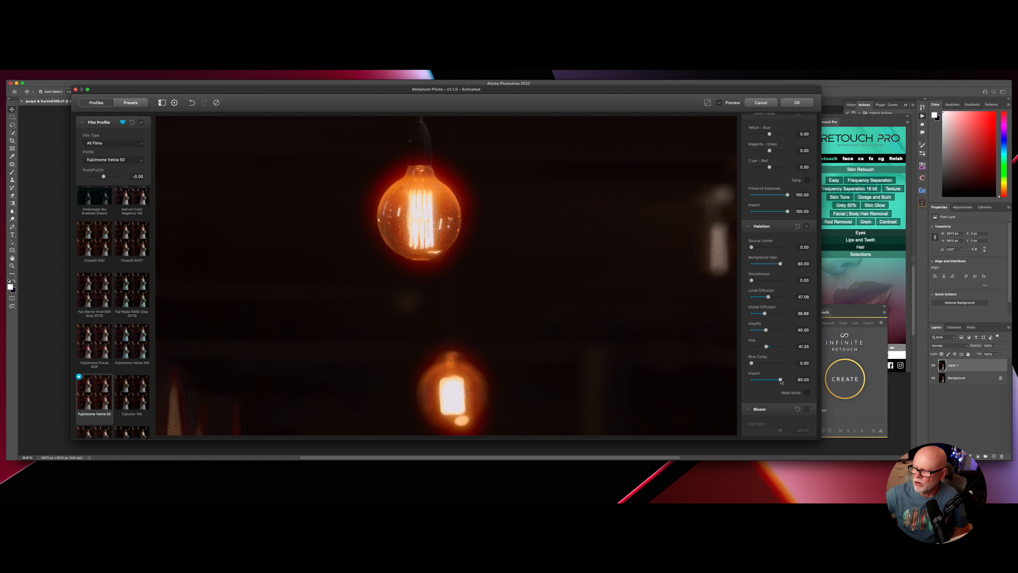
click(780, 380)
drag(780, 380, 757, 380)
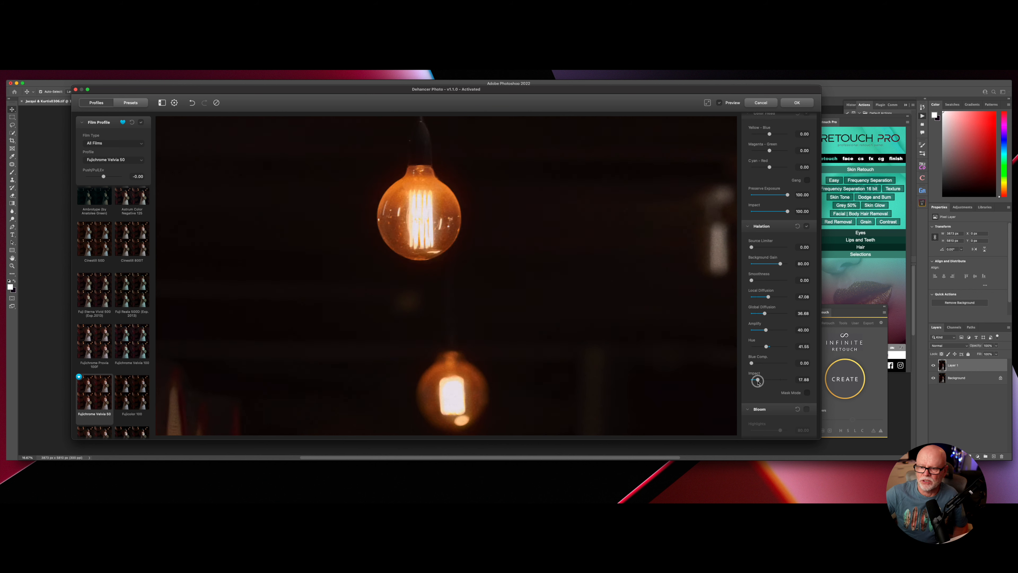
drag(758, 379, 777, 380)
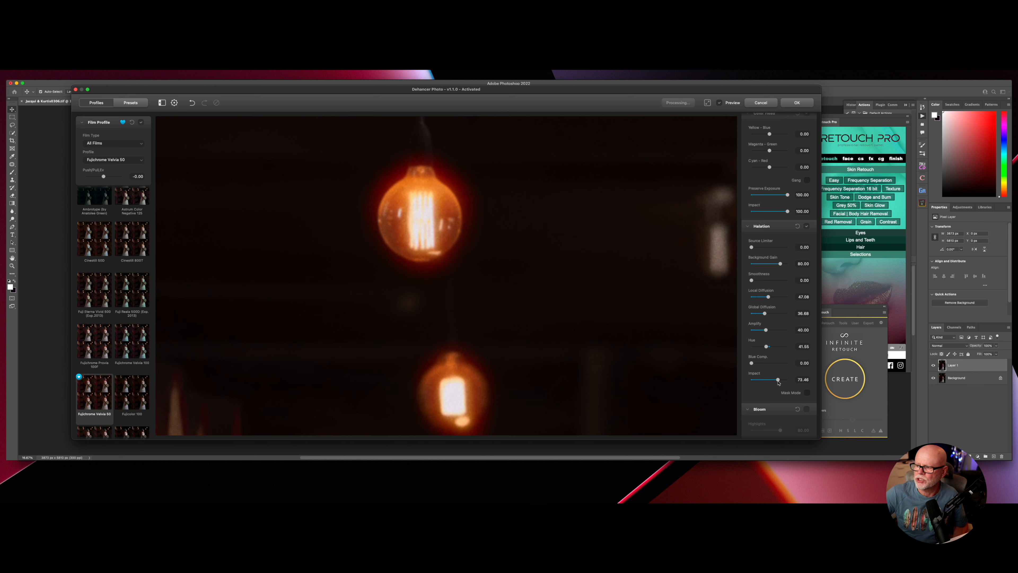
Examine the Halation effect and its mask in the full-image view, and reset the Halation settings.
click(707, 103)
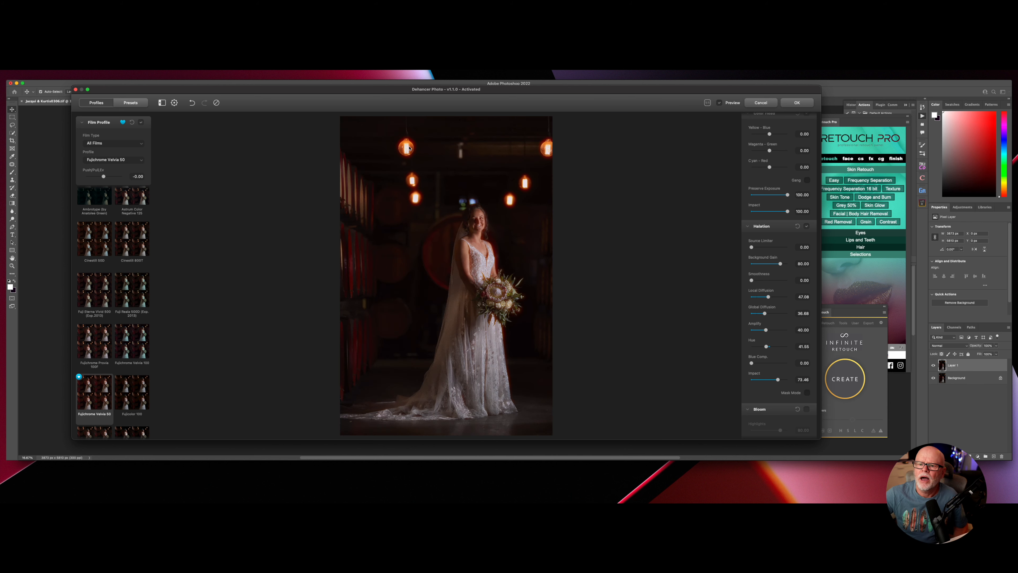
click(807, 226)
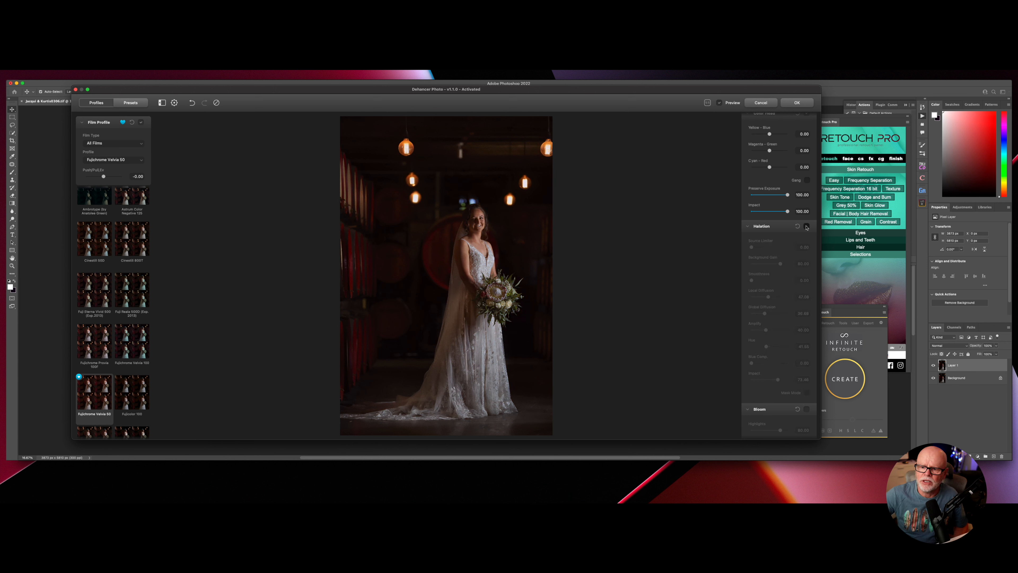
click(807, 227)
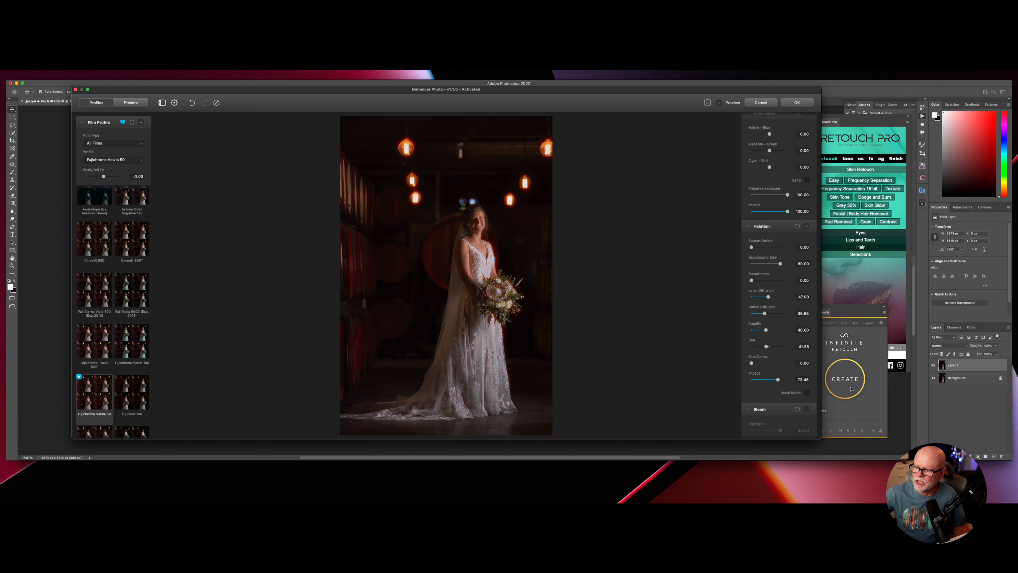
click(806, 392)
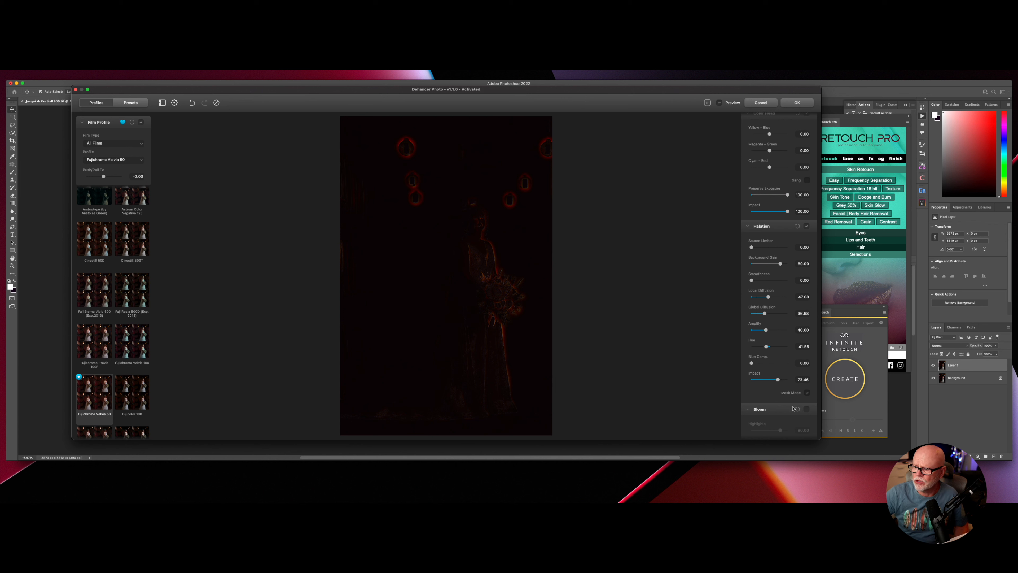
click(806, 393)
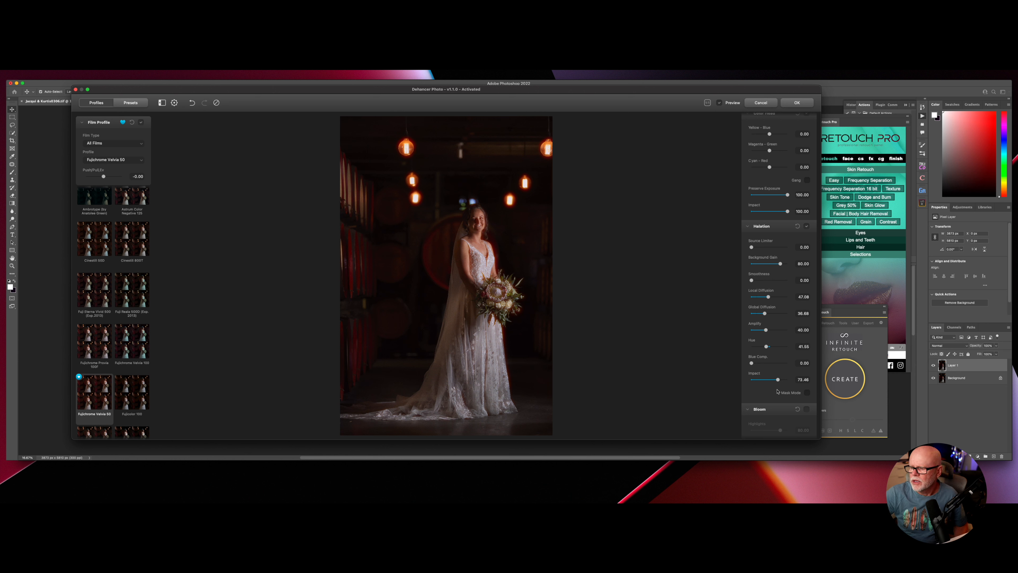
drag(777, 380, 777, 380)
click(798, 226)
Enable Bloom and examine its effect on the hanging light bulbs in an enlarged preview.
scroll(799, 228, down, 8)
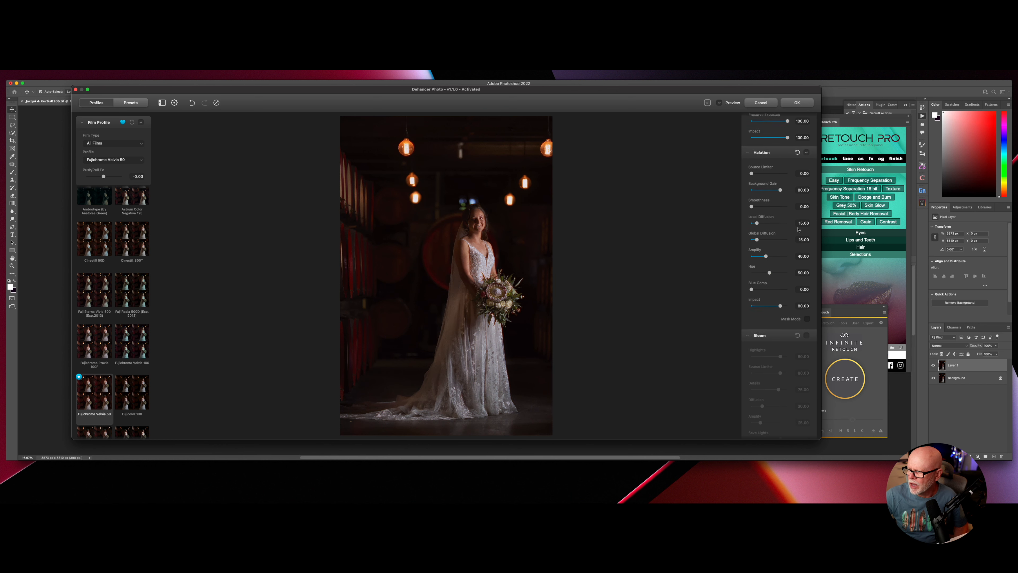
click(807, 242)
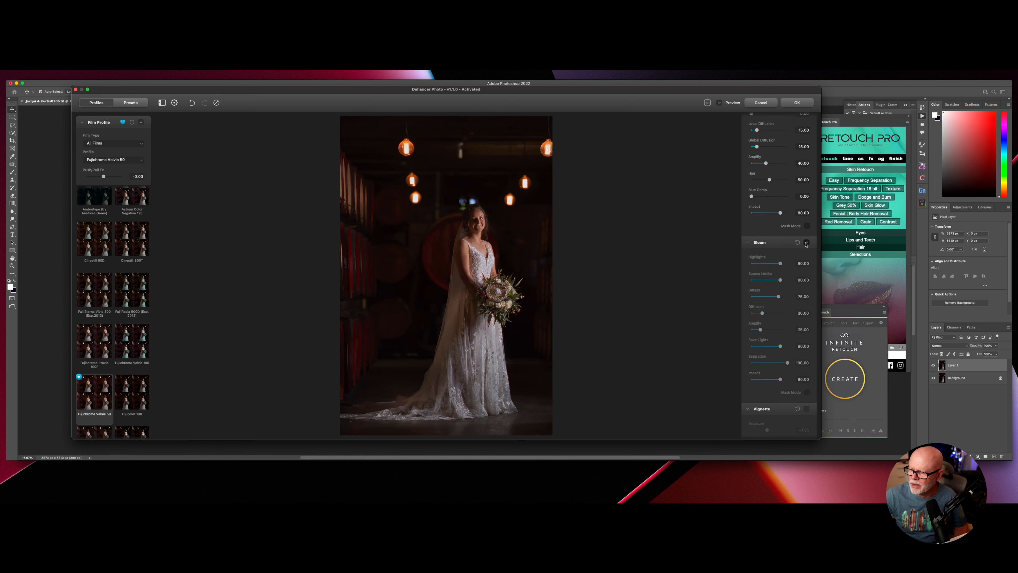
scroll(797, 256, down, 1)
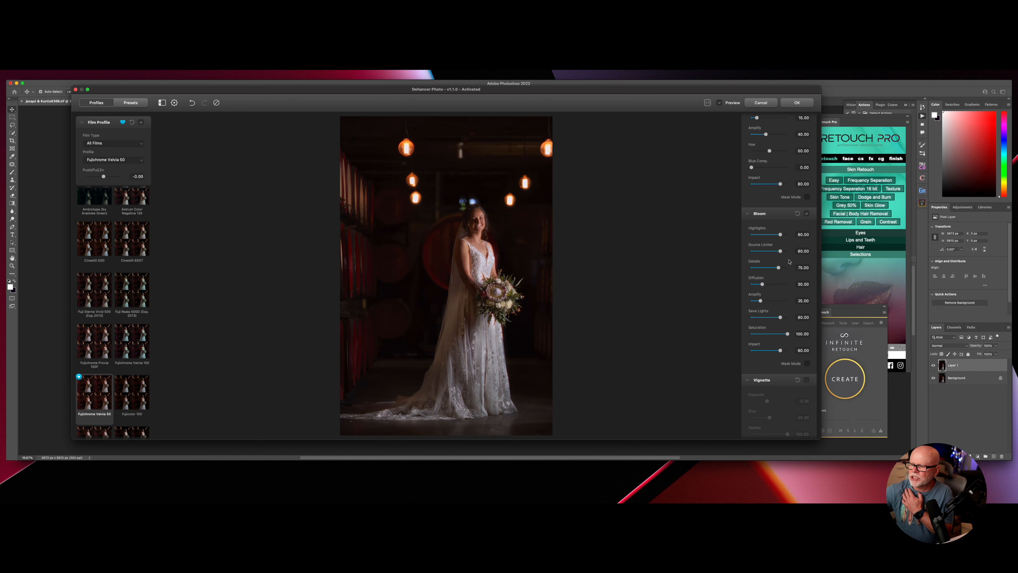
scroll(789, 259, up, 1)
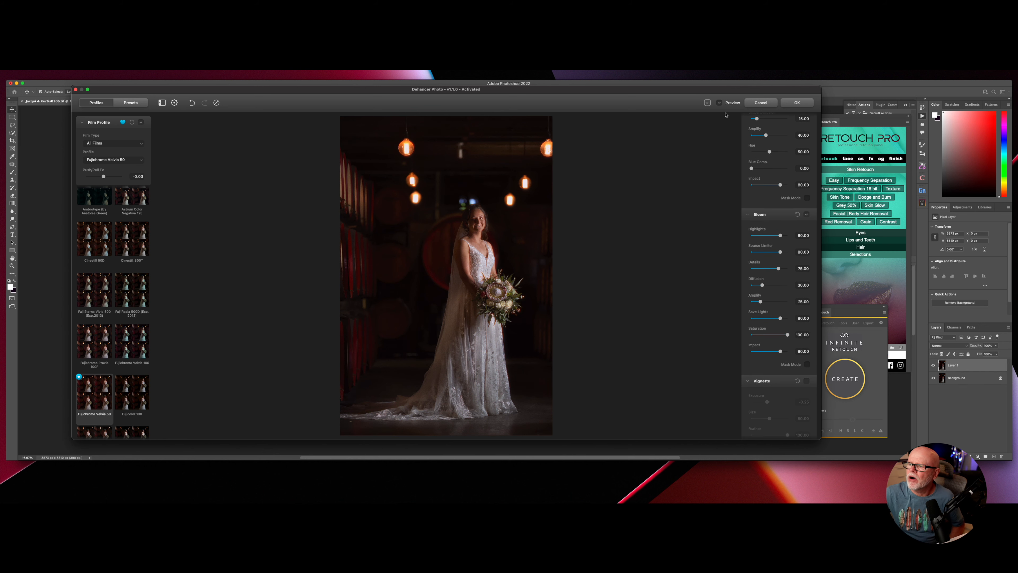
click(707, 102)
drag(506, 165, 569, 501)
drag(377, 218, 523, 530)
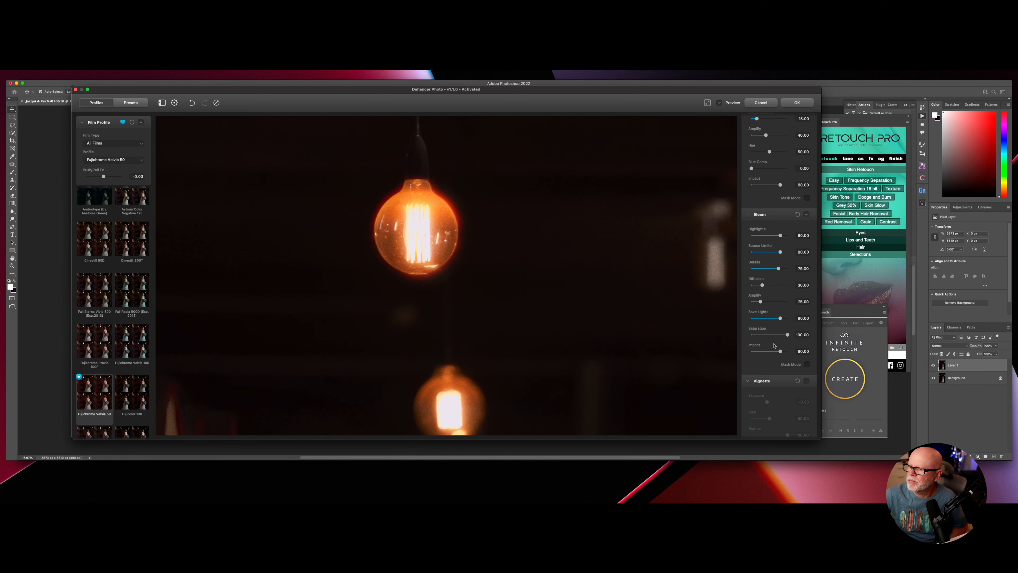
Compare the enlarged light bulbs with Bloom off and on, and set the Bloom Impact to about 64.
click(806, 215)
click(806, 214)
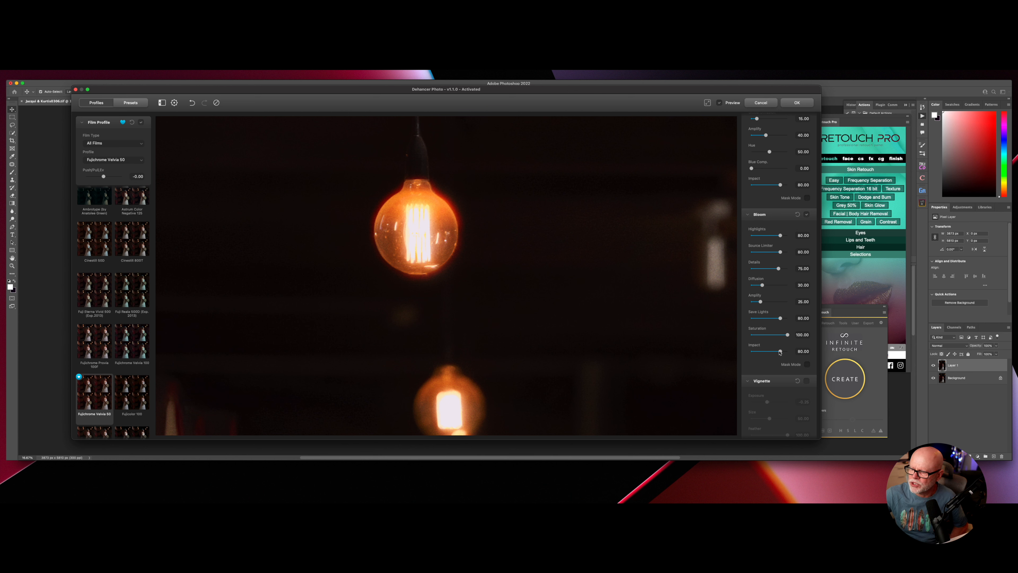
mouse_move(780, 353)
mouse_down()
mouse_move(743, 353)
mouse_move(797, 354)
mouse_move(745, 348)
mouse_move(774, 352)
mouse_up()
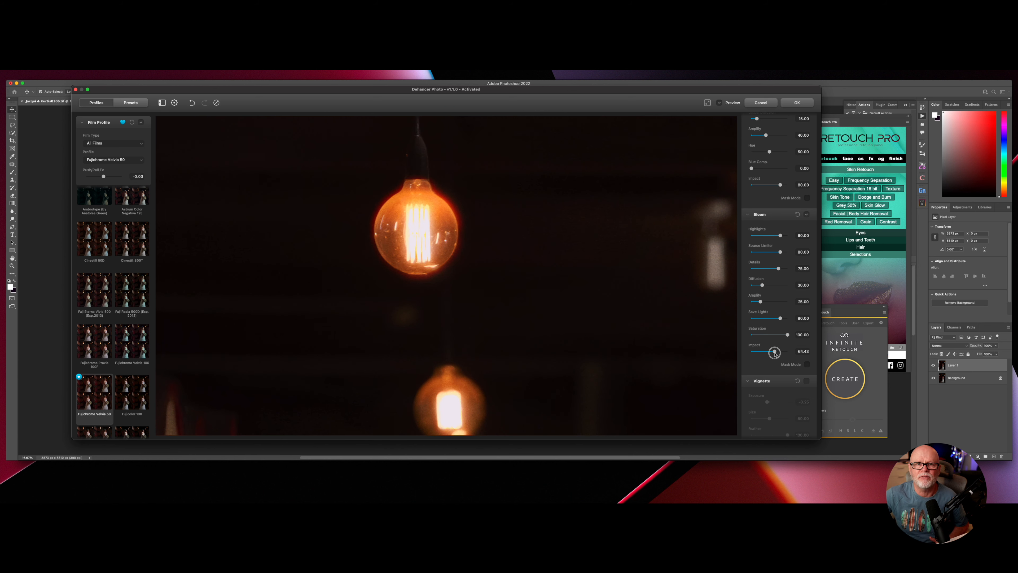
Try Bloom Save Lights at 100, 0 and about 56 in the full-image view, and reset the Bloom settings.
click(707, 103)
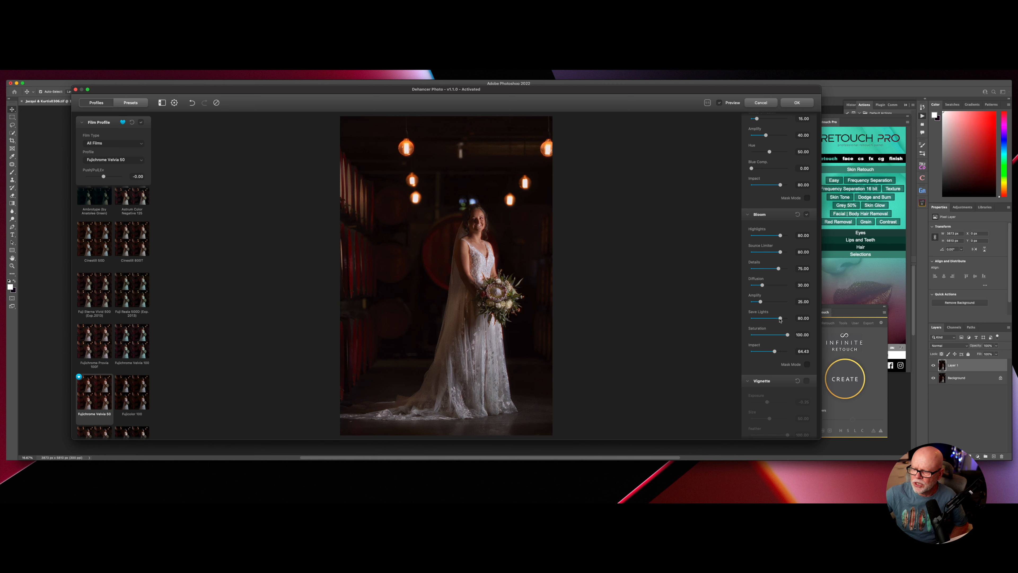
drag(783, 319, 787, 321)
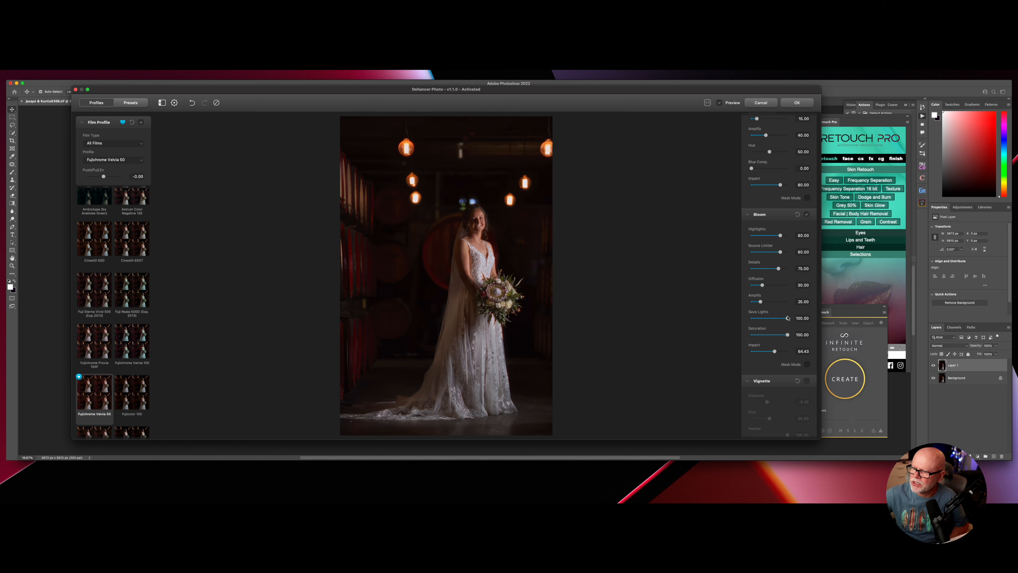
drag(788, 320, 744, 322)
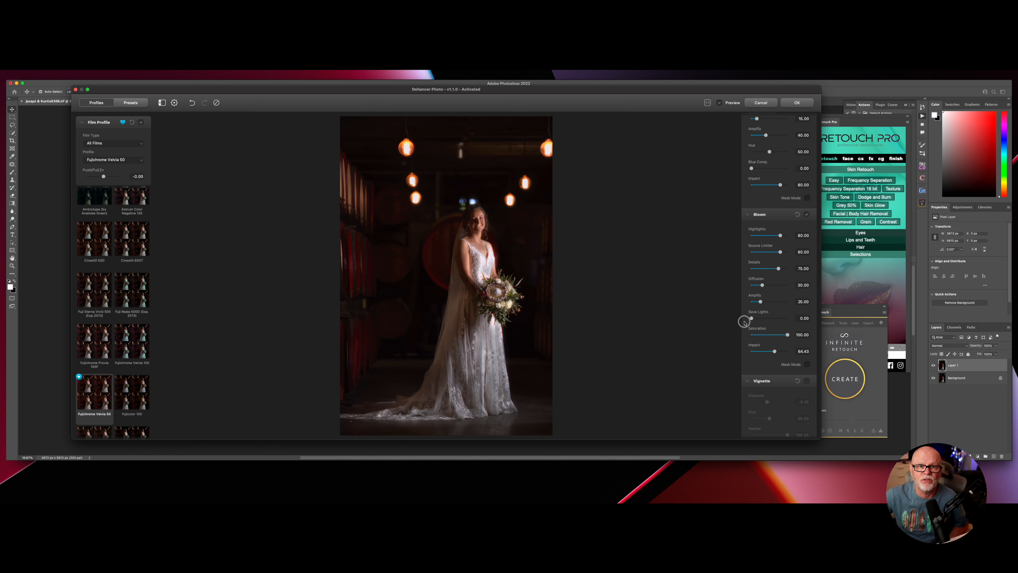
drag(751, 319, 771, 319)
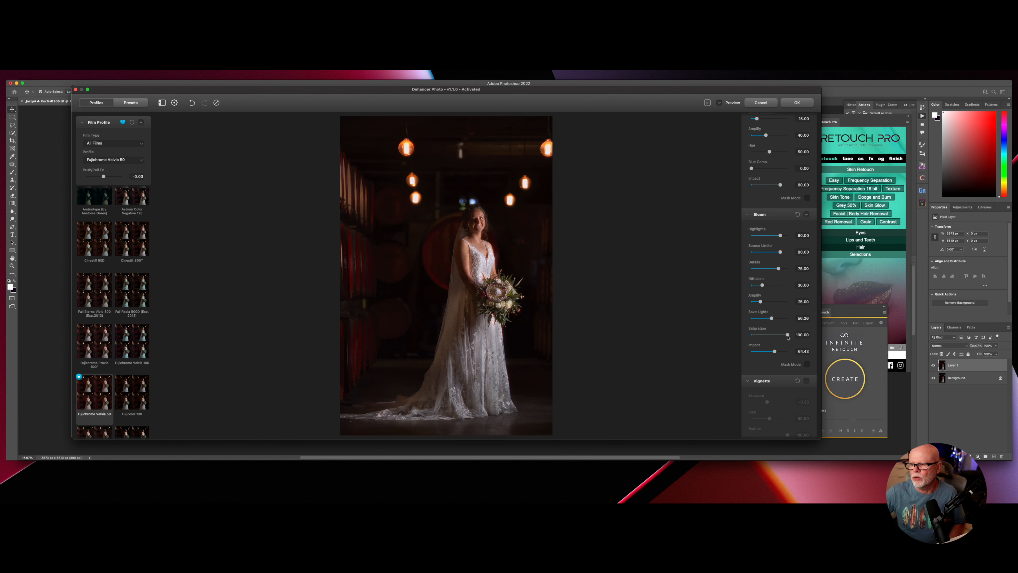
click(797, 214)
Enable Vignette, try a darker Exposure and reset it to 0, and set the Feather to about 85.
scroll(799, 301, down, 1)
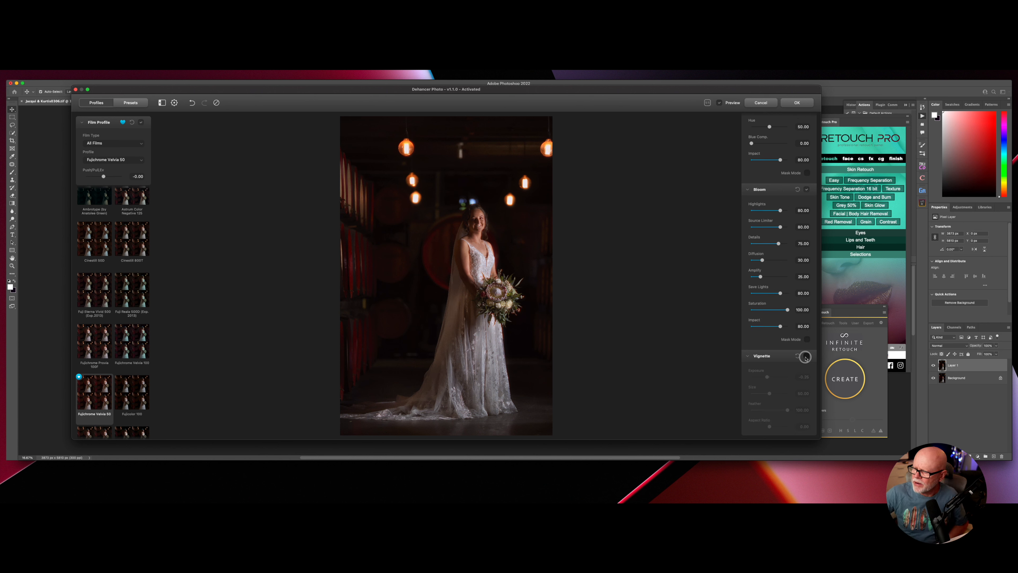
click(806, 356)
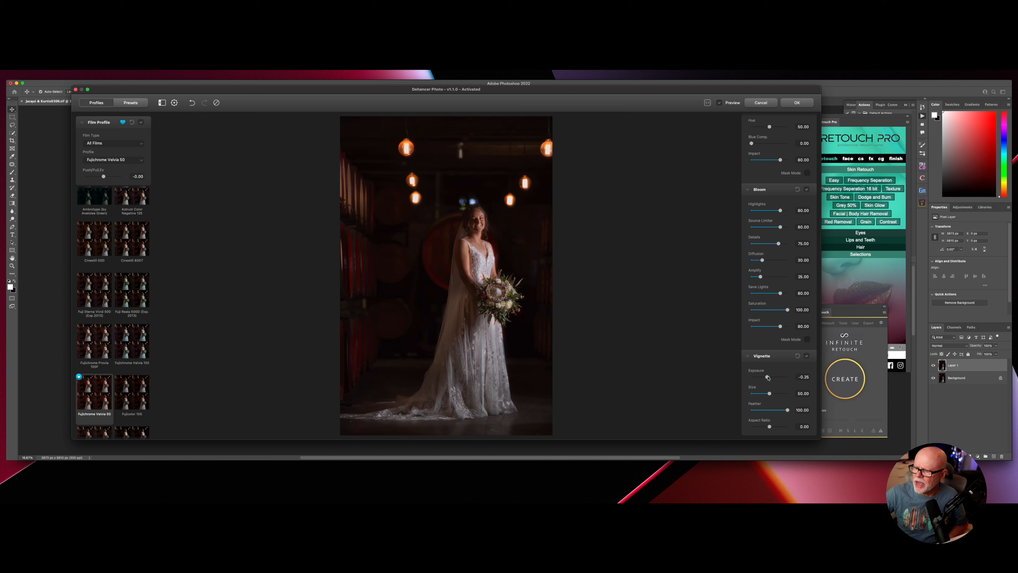
drag(767, 377, 764, 377)
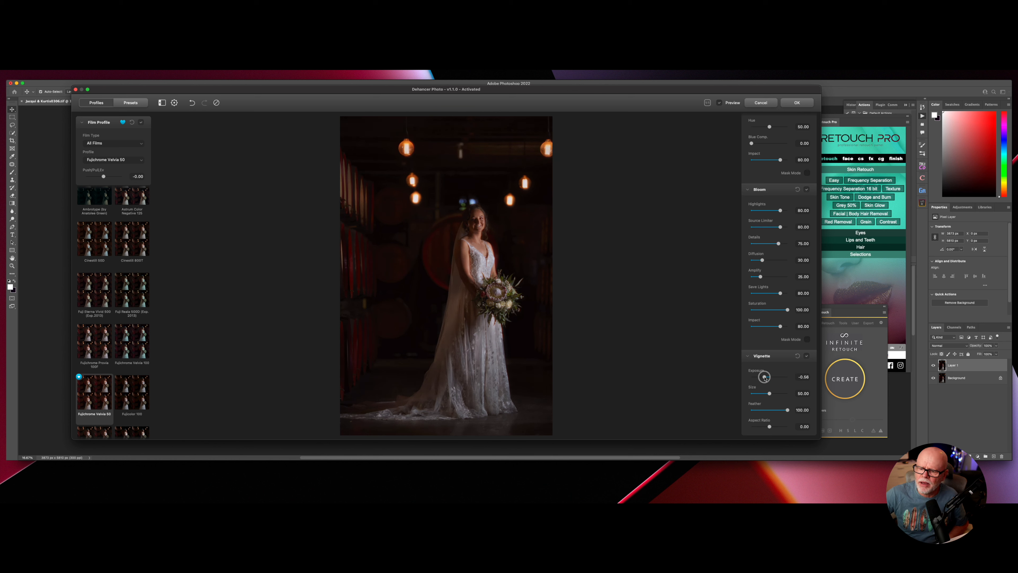
double_click(764, 377)
mouse_move(787, 410)
mouse_down()
mouse_move(760, 412)
mouse_move(782, 415)
mouse_up()
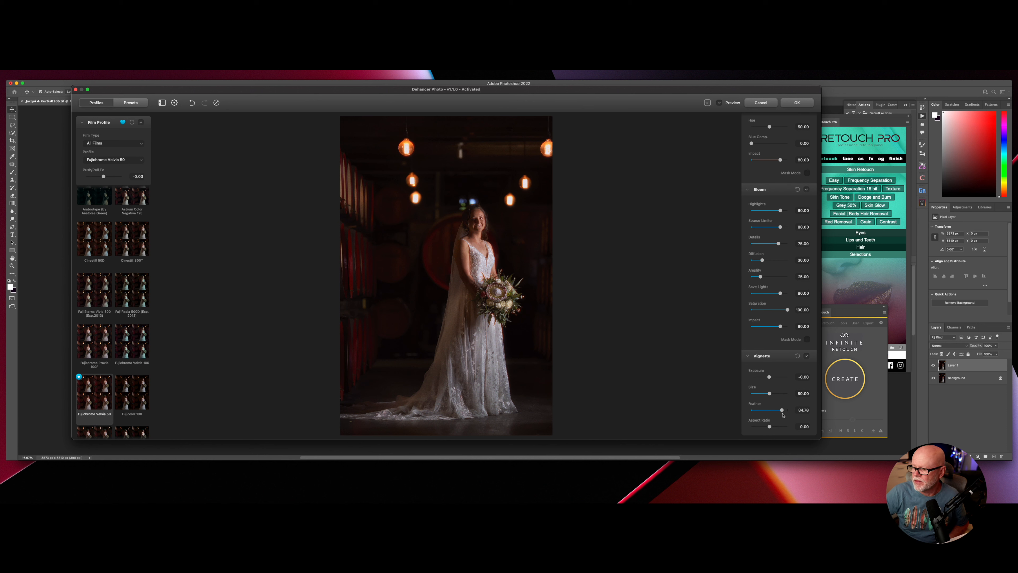
Open the list of available film profiles.
scroll(779, 409, up, 10)
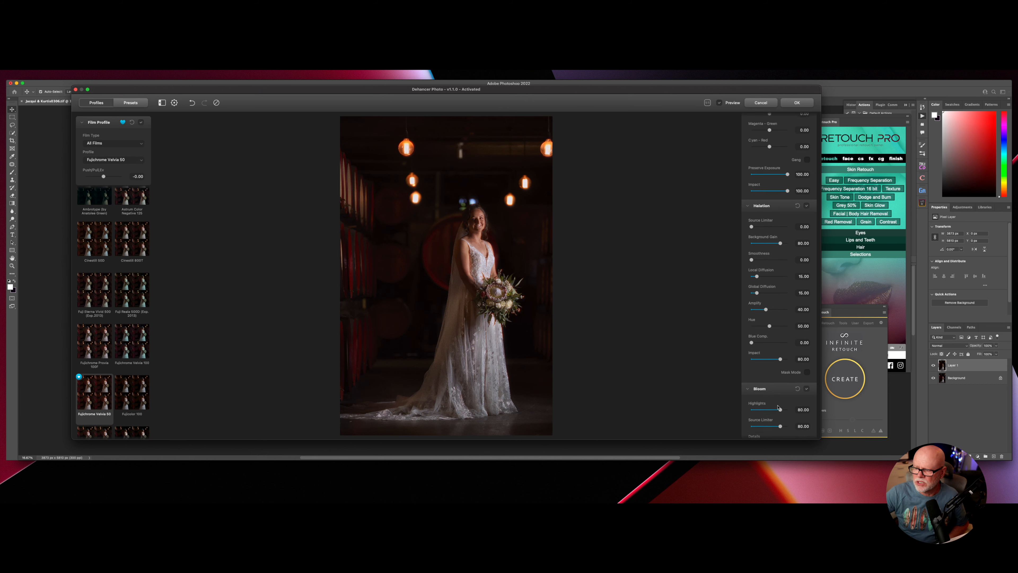
scroll(778, 407, up, 7)
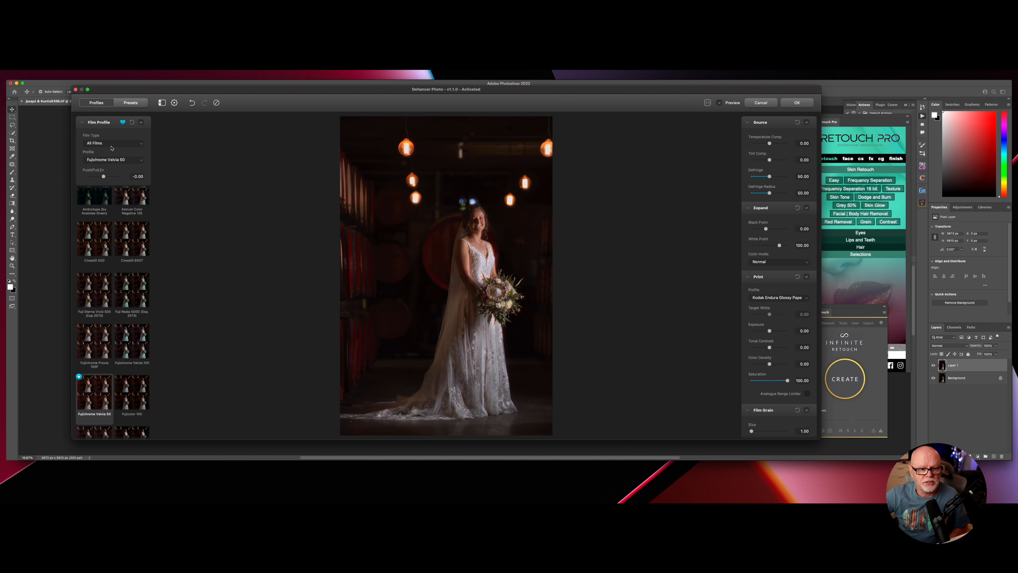
click(143, 161)
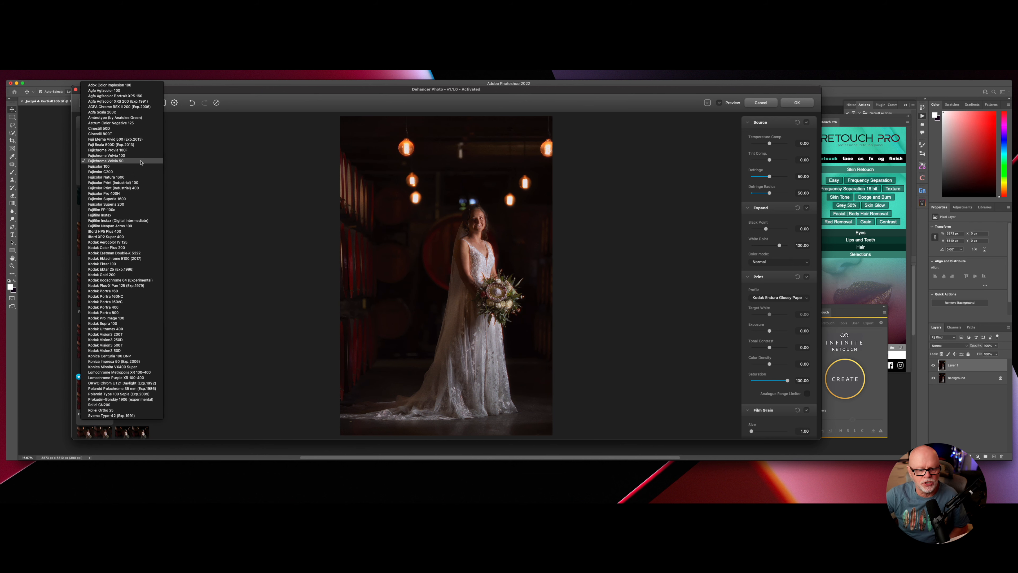